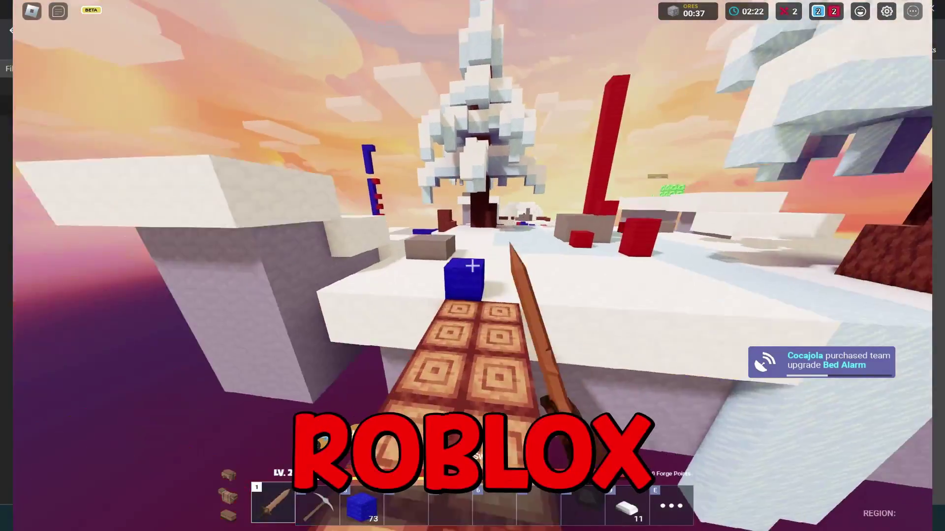
Check the team scoreboard and advance toward the enemy base in BedWars
{"action": "key", "text": "Tab"}
{"action": "key", "text": "w"}
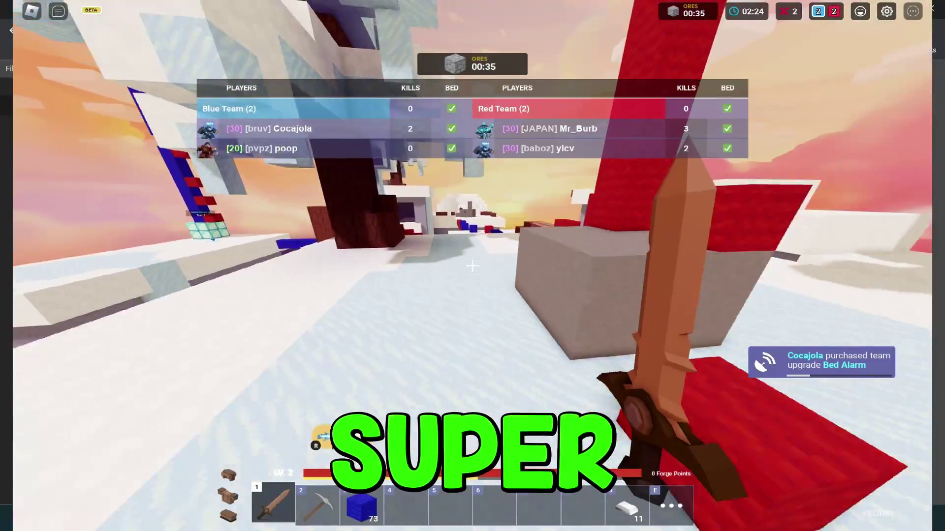
{"action": "key", "text": "Tab"}
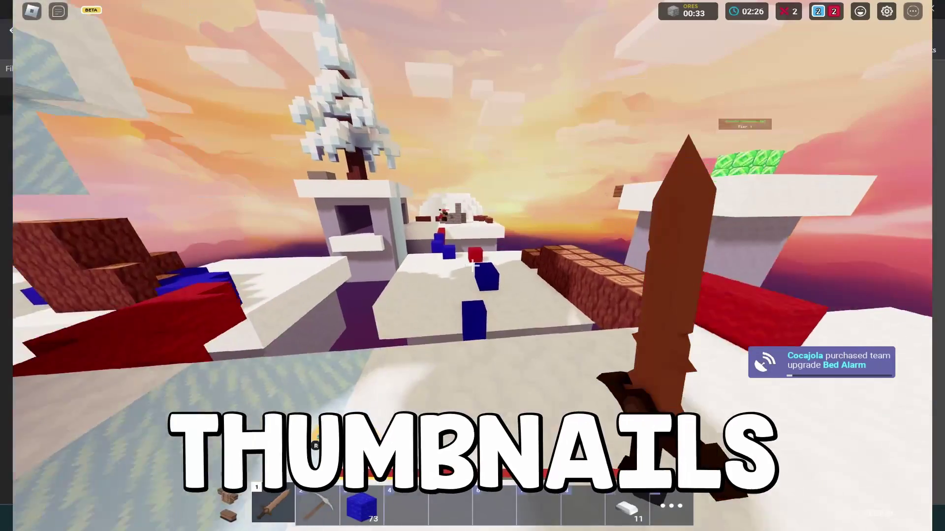
{"action": "key", "text": "w"}
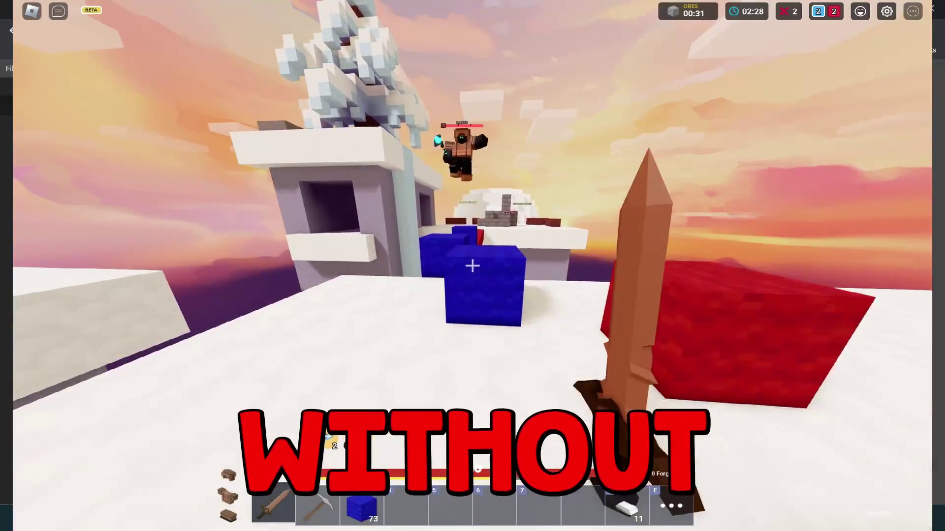
Switch to the pickaxe, mine the stone block ahead and turn toward the Forge
{"action": "key", "text": "2"}
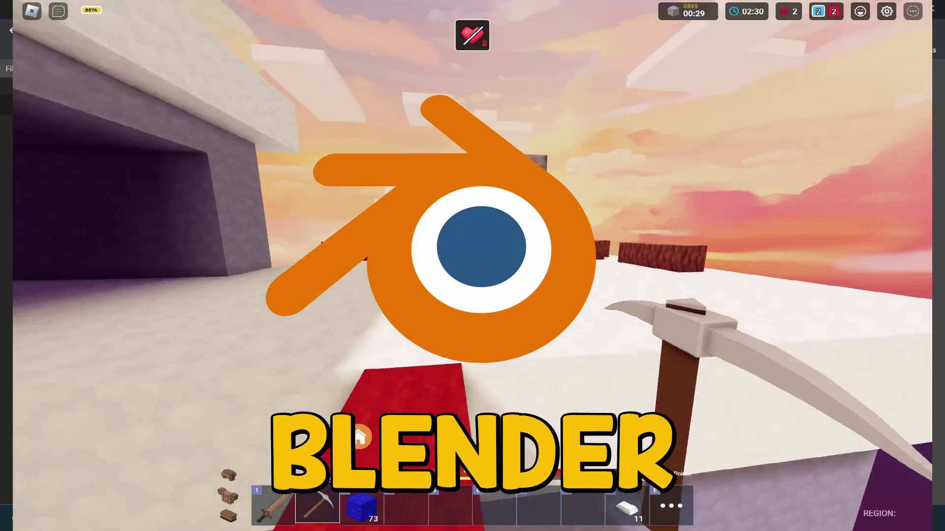
{"action": "left_click_drag", "start_coordinate": [473, 266], "coordinate": [472, 265]}
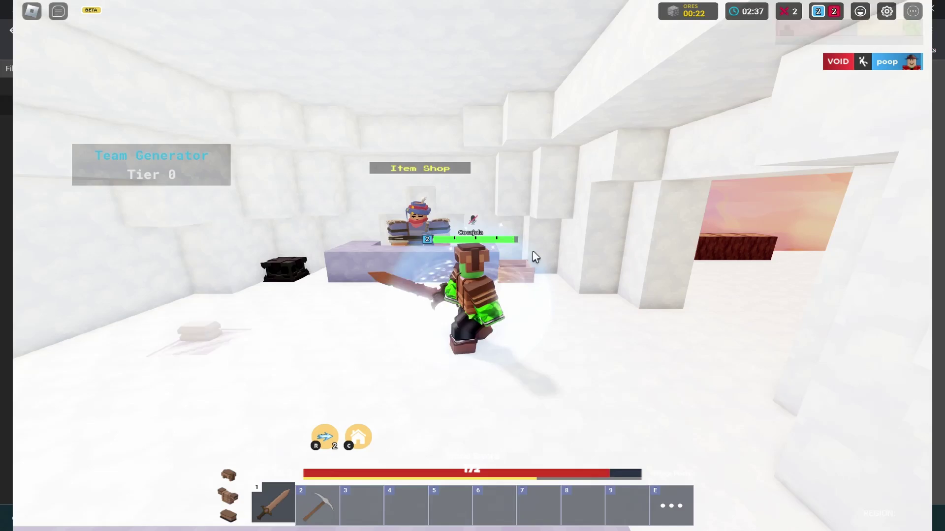
{"action": "left_click_drag", "start_coordinate": [535, 256], "coordinate": [512, 291]}
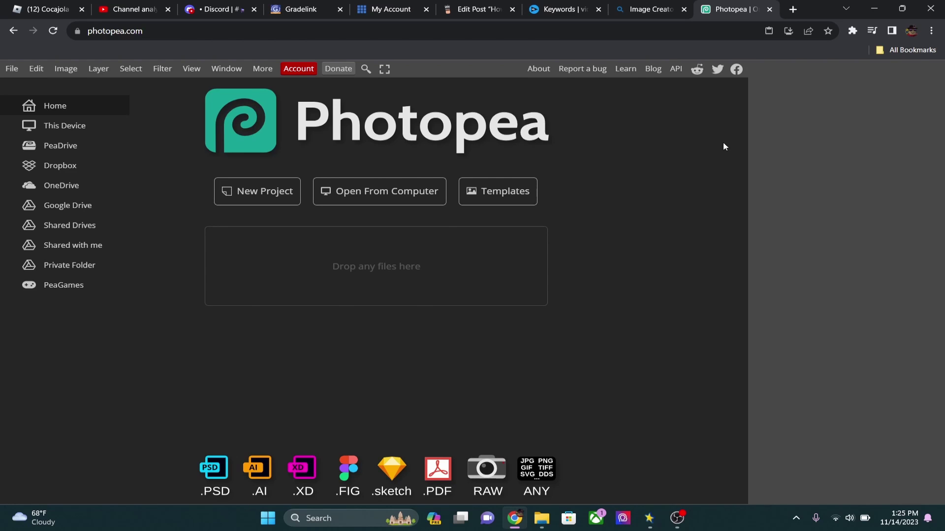
In Image Creator, enter the prompt 'male, looking to the right, shocked, happy, white background'
{"action": "left_click", "coordinate": [649, 8]}
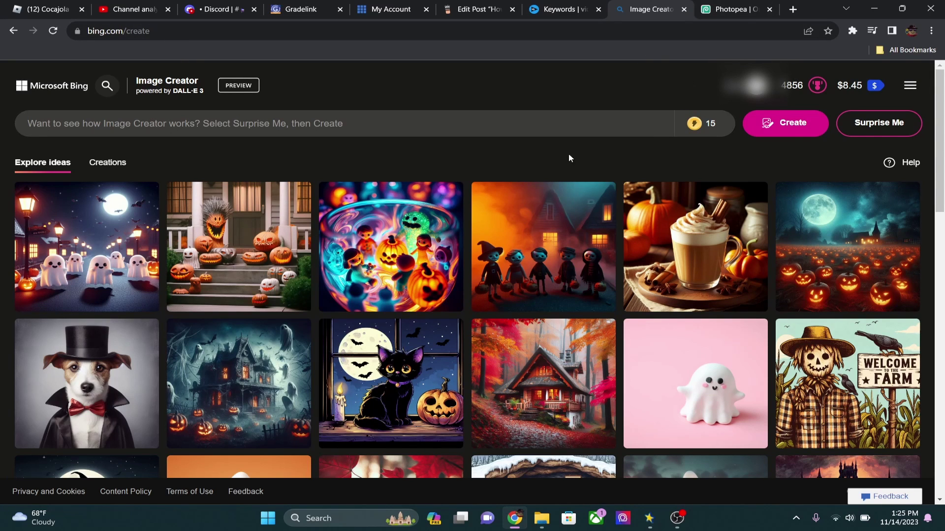
{"action": "left_click", "coordinate": [352, 118]}
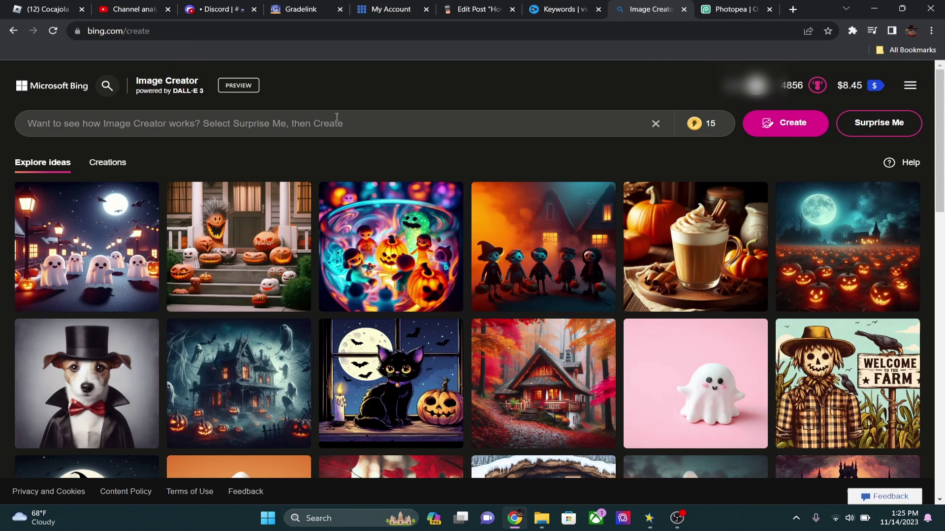
{"action": "type", "text": "m"}
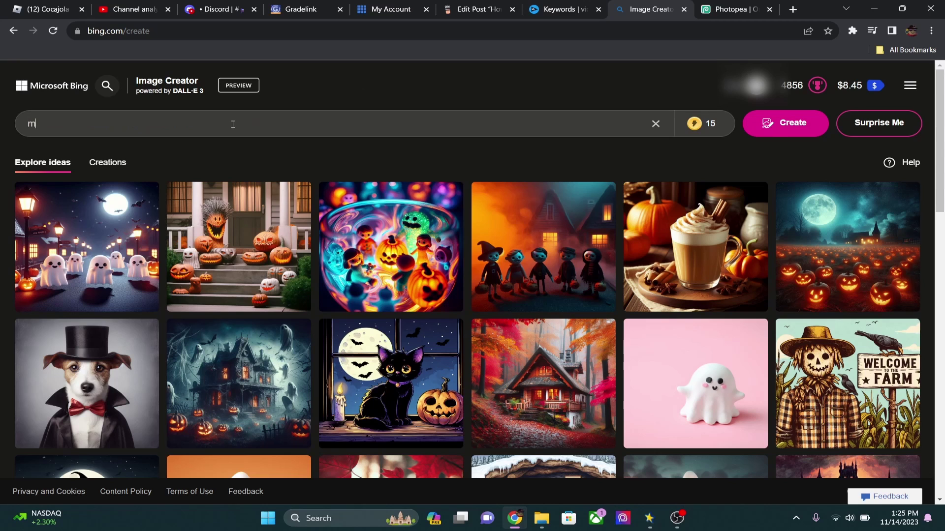
{"action": "type", "text": "lae"}
{"action": "type", "text": ", looking"}
{"action": "type", "text": " o"}
{"action": "key", "text": "BackSpace"}
{"action": "type", "text": "to the right, shocked, happy, vi"}
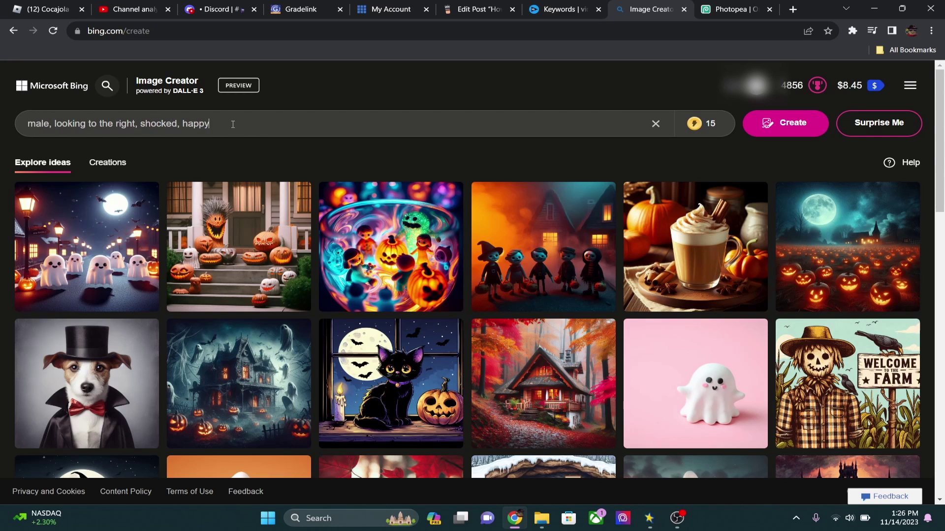
{"action": "key", "text": "BackSpace"}
{"action": "key", "text": "BackSpace"}
{"action": "key", "text": "BackSpace"}
{"action": "type", "text": "white background"}
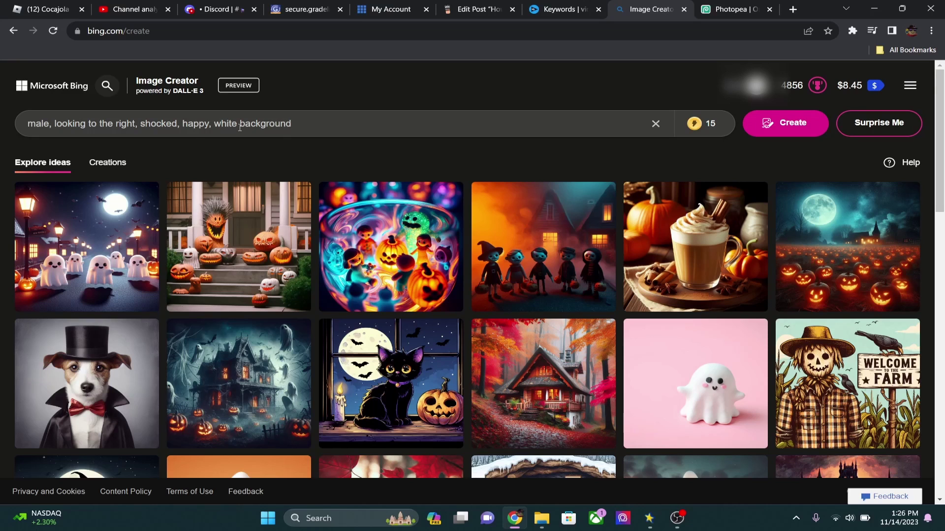
Review the prompt wording and generate images from it
{"action": "left_click_drag", "start_coordinate": [215, 123], "coordinate": [292, 124]}
{"action": "left_click", "coordinate": [291, 123]}
{"action": "left_click_drag", "start_coordinate": [54, 123], "coordinate": [128, 127]}
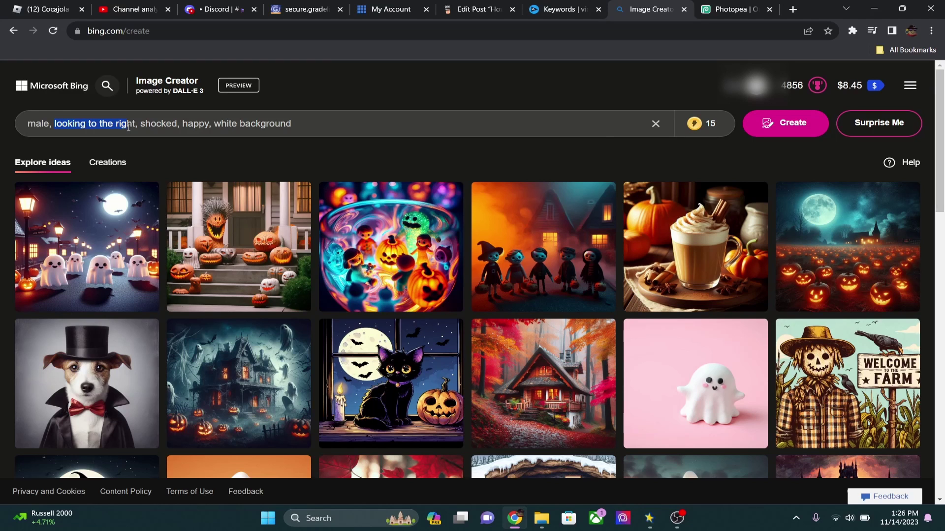
{"action": "mouse_move", "coordinate": [692, 129]}
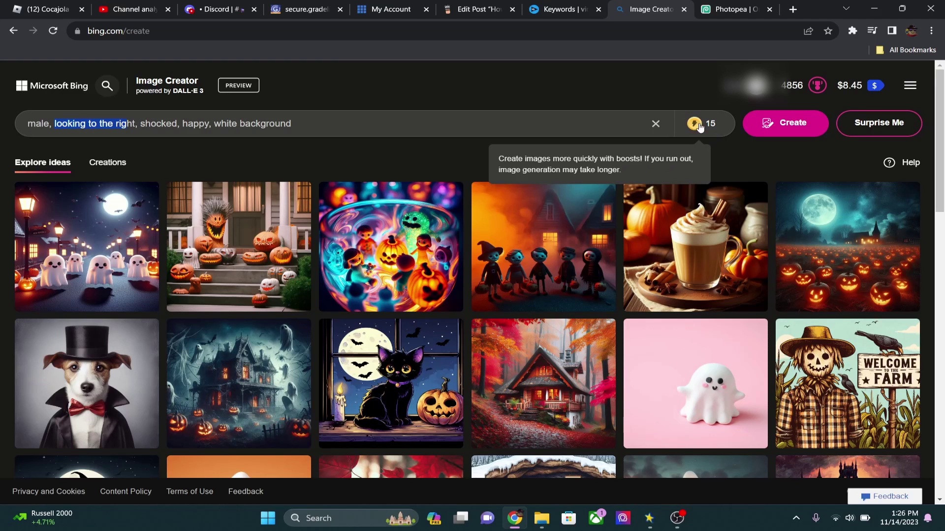
{"action": "left_click", "coordinate": [778, 126]}
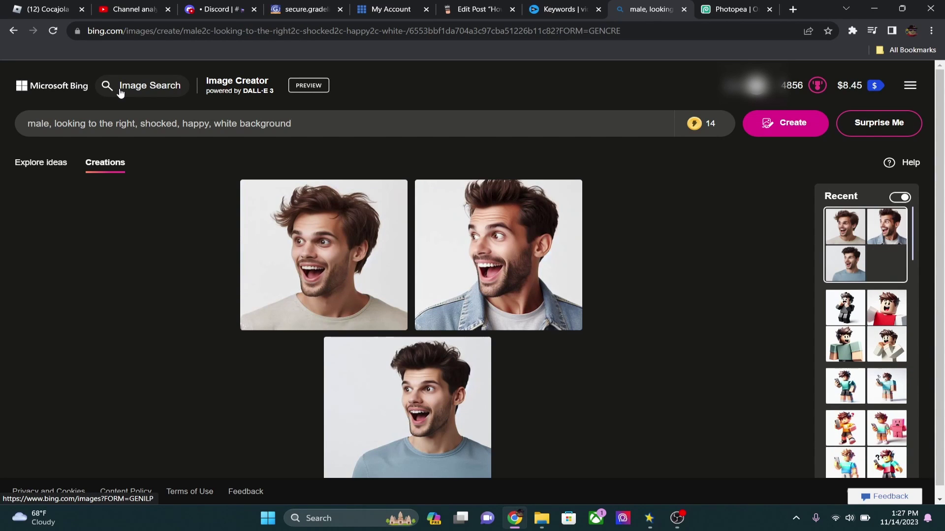
Append ', roblox style' to the prompt and generate Roblox-style images
{"action": "type", "text": ", ro bl"}
{"action": "key", "text": "BackSpace"}
{"action": "key", "text": "BackSpace"}
{"action": "type", "text": "blox style"}
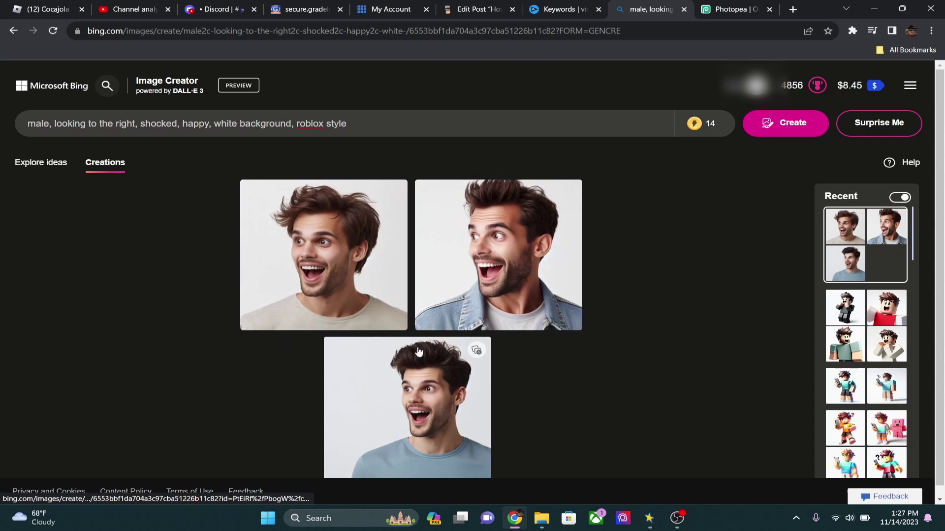
{"action": "left_click", "coordinate": [782, 125]}
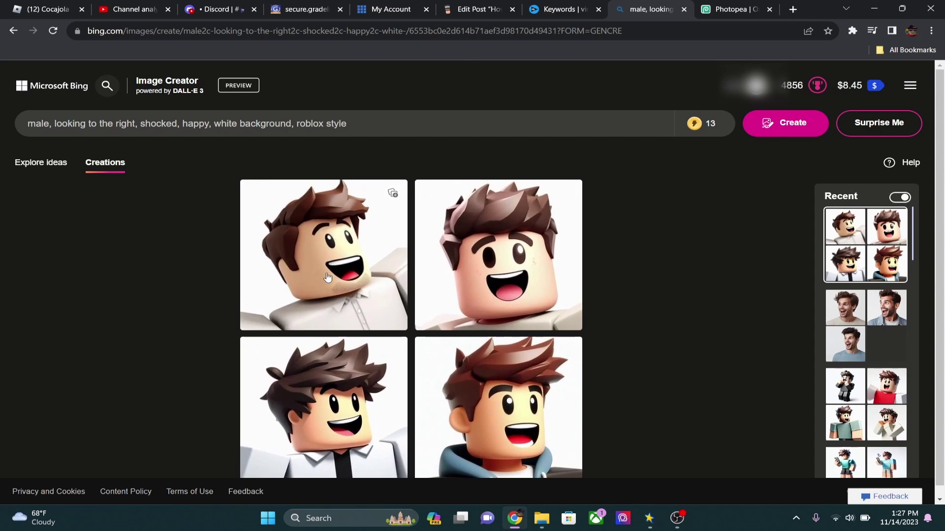
Preview the first result, then add ', full body' to the prompt and regenerate
{"action": "left_click", "coordinate": [252, 256]}
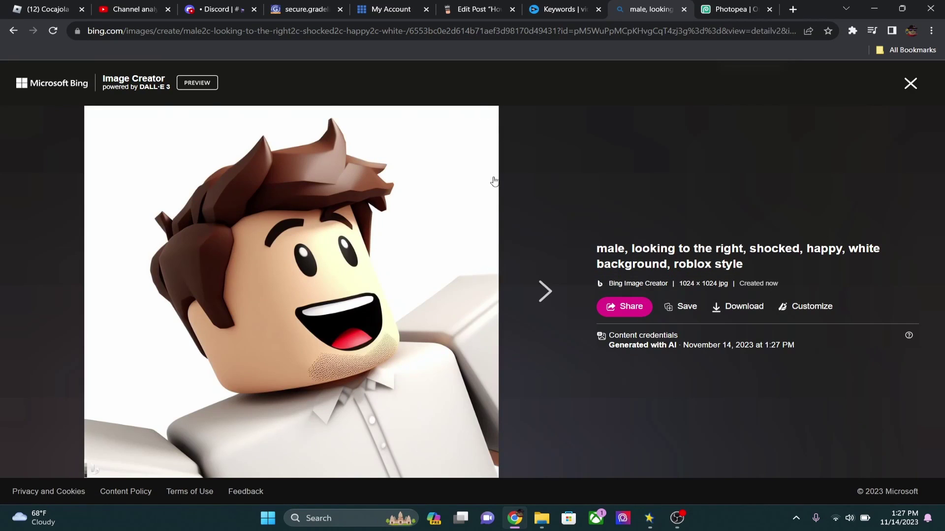
{"action": "left_click", "coordinate": [904, 86]}
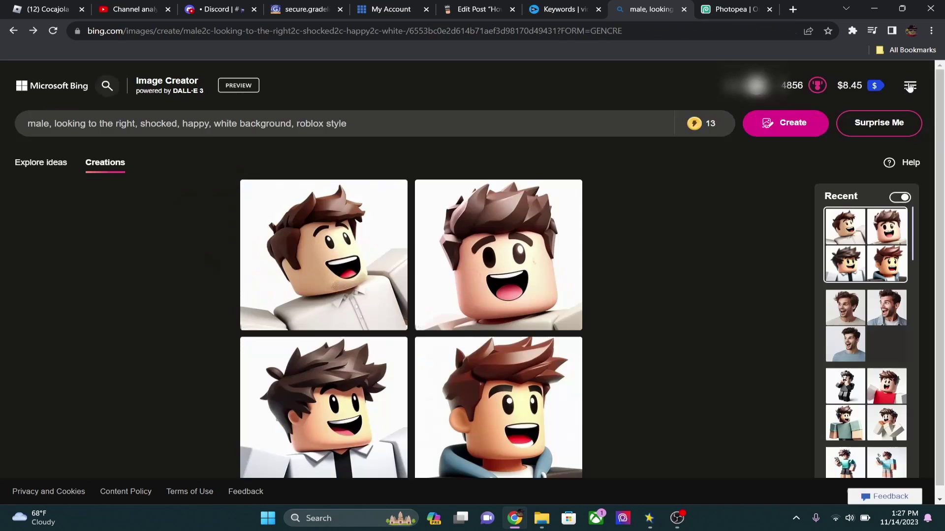
{"action": "right_click", "coordinate": [471, 118]}
{"action": "left_click", "coordinate": [490, 202]}
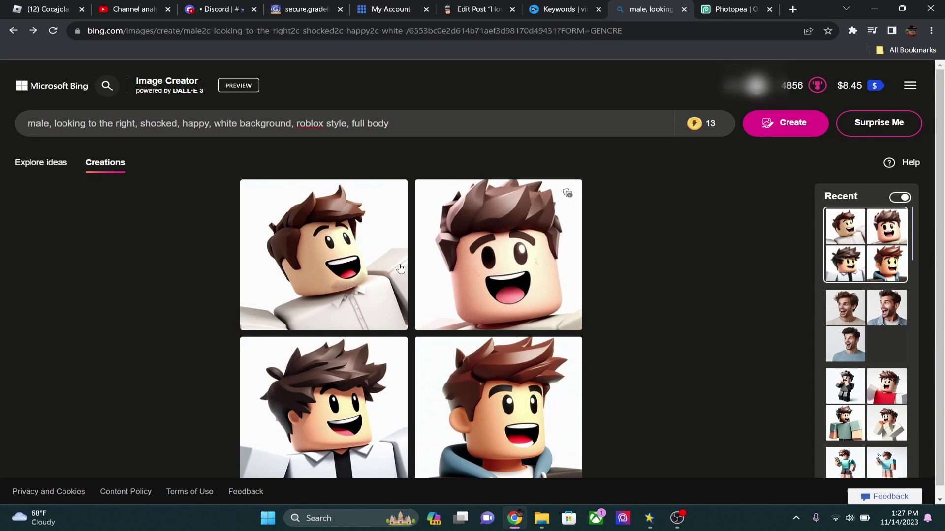
{"action": "left_click", "coordinate": [792, 122]}
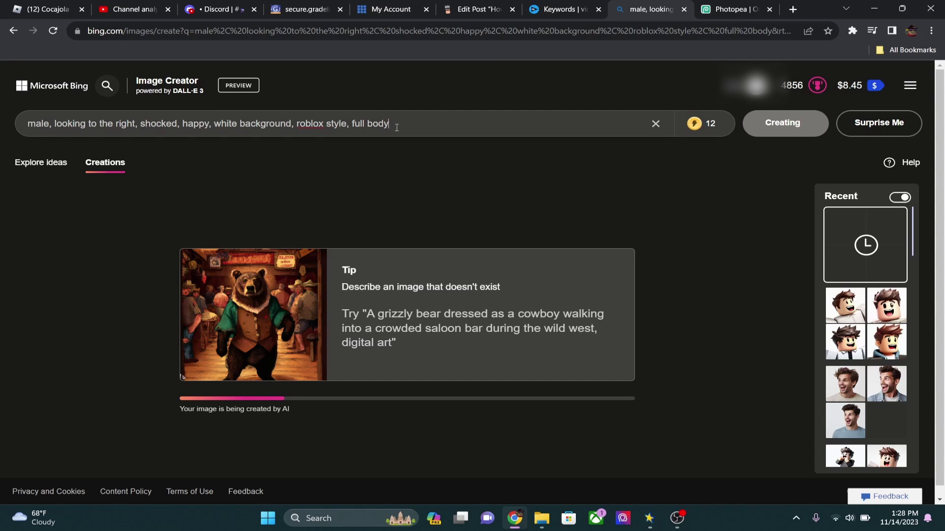
Browse all four full-body Roblox characters up to the grey-suited man, then open a new tab
{"action": "left_click_drag", "start_coordinate": [396, 127], "coordinate": [25, 124]}
{"action": "left_click", "coordinate": [484, 116]}
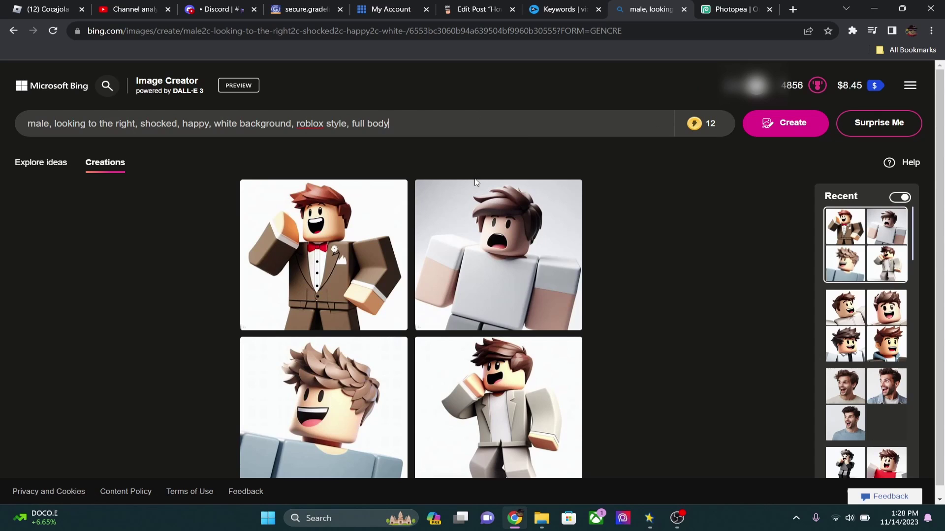
{"action": "left_click", "coordinate": [341, 281]}
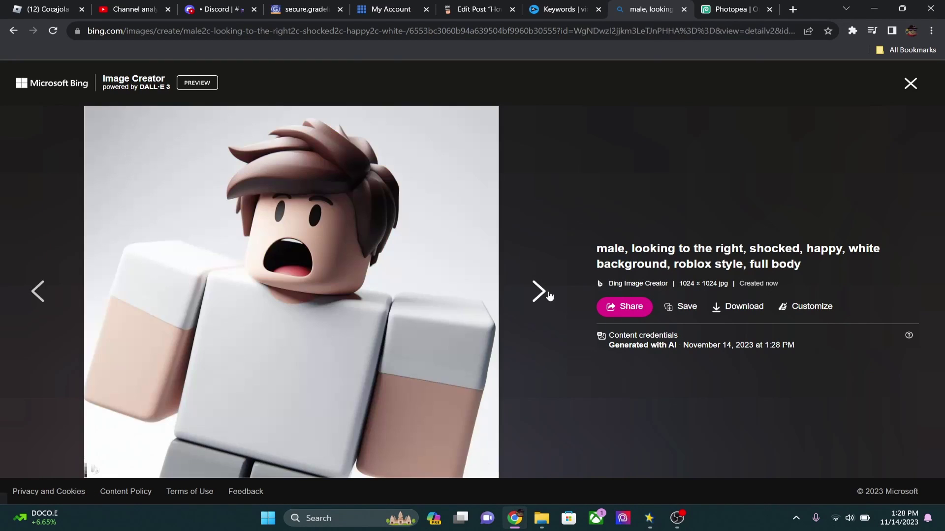
{"action": "left_click", "coordinate": [539, 292]}
{"action": "left_click", "coordinate": [548, 307]}
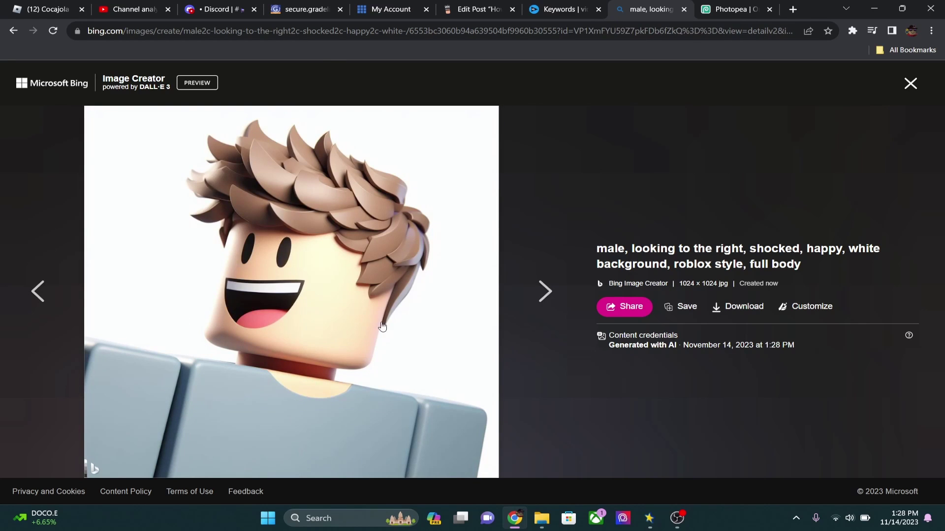
{"action": "left_click", "coordinate": [540, 295]}
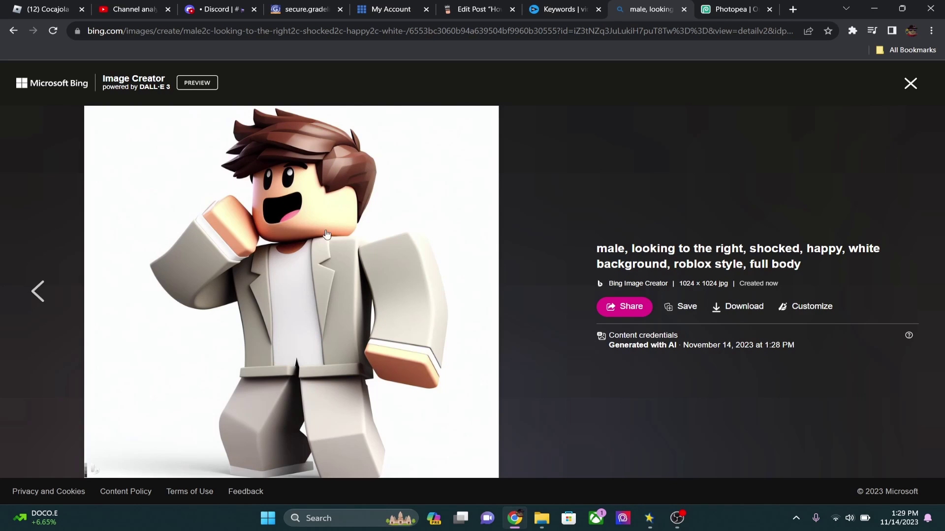
{"action": "left_click", "coordinate": [793, 9]}
Go to remove.bg and paste the grey-suited character to remove its white background
{"action": "type", "text": "remove"}
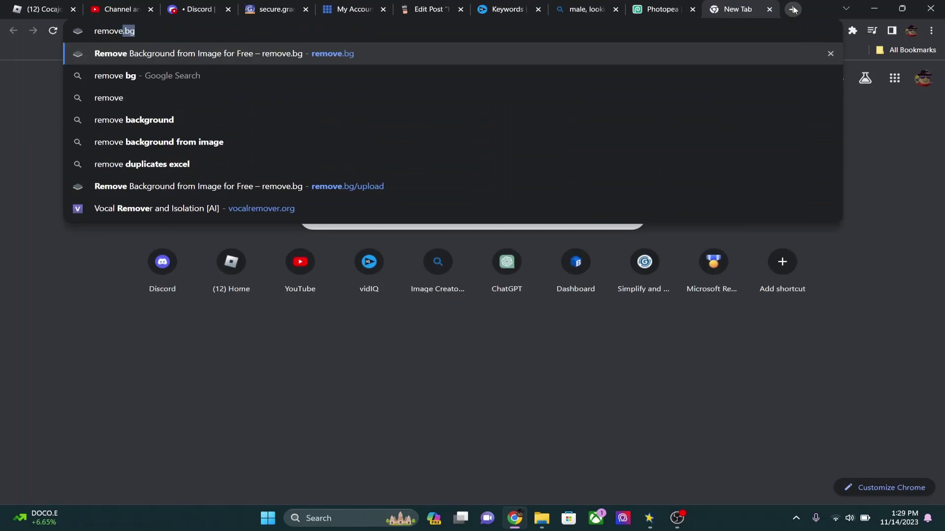
{"action": "key", "text": "Return"}
{"action": "key", "text": "ctrl+v"}
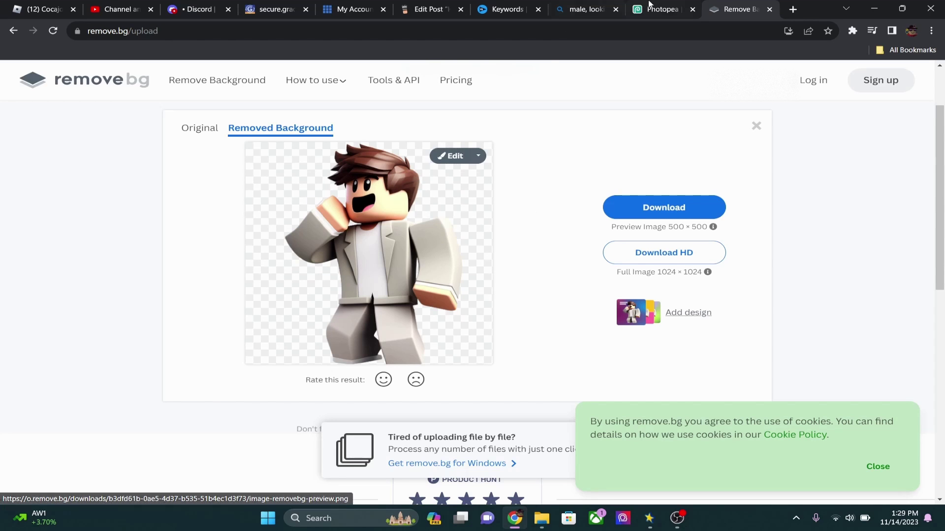
{"action": "left_click", "coordinate": [591, 9]}
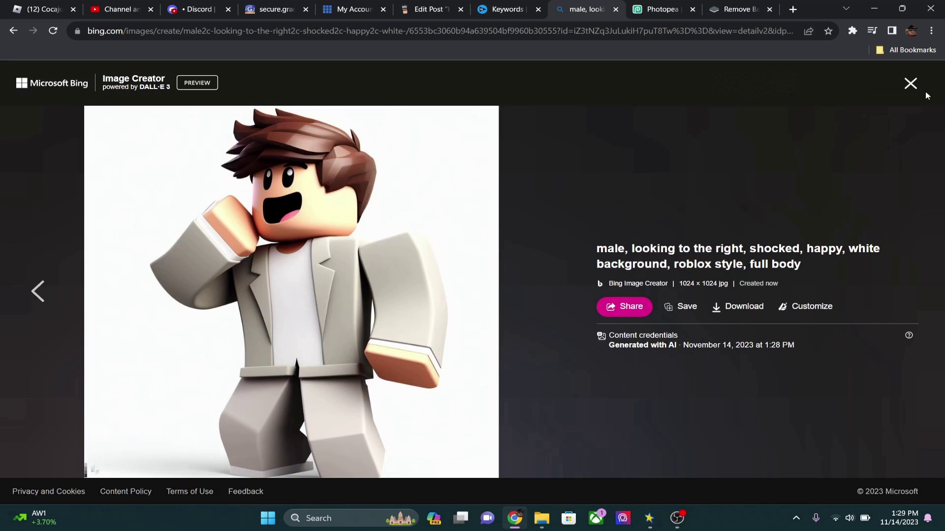
Replace the prompt with 'forest, vibrant, roblox style' and generate forest scenes
{"action": "left_click", "coordinate": [910, 82]}
{"action": "left_click_drag", "start_coordinate": [391, 124], "coordinate": [1, 120]}
{"action": "type", "text": "for"}
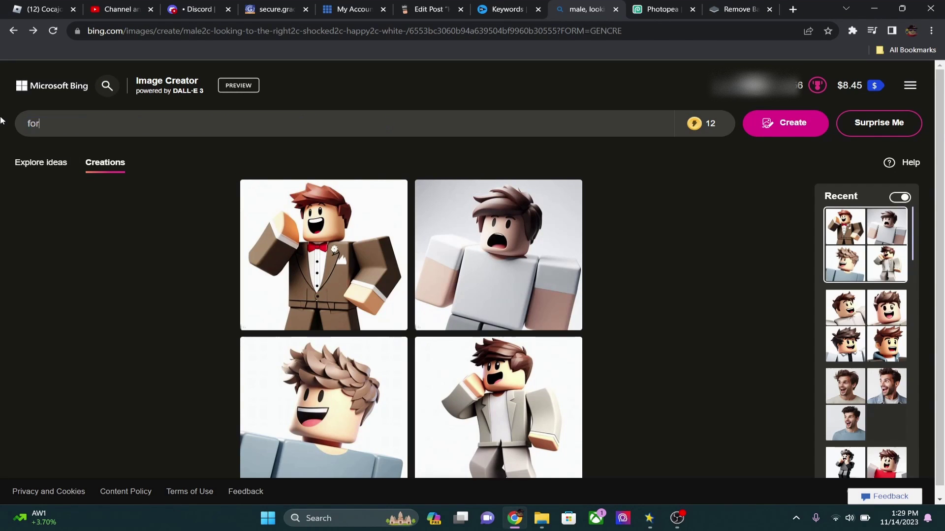
{"action": "type", "text": "est, vibrant, roblox style"}
{"action": "key", "text": "Return"}
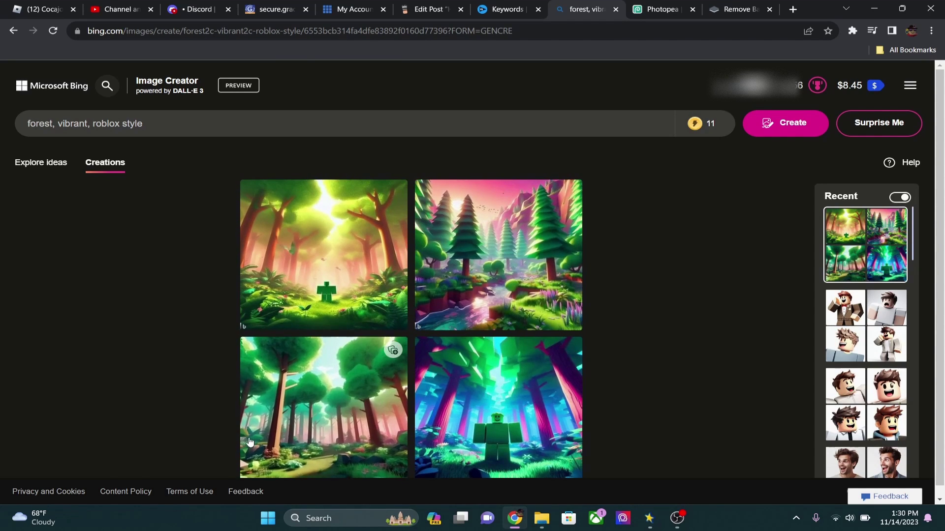
View the forest scene with the stream, then return to remove.bg and Photopea
{"action": "left_click", "coordinate": [525, 276]}
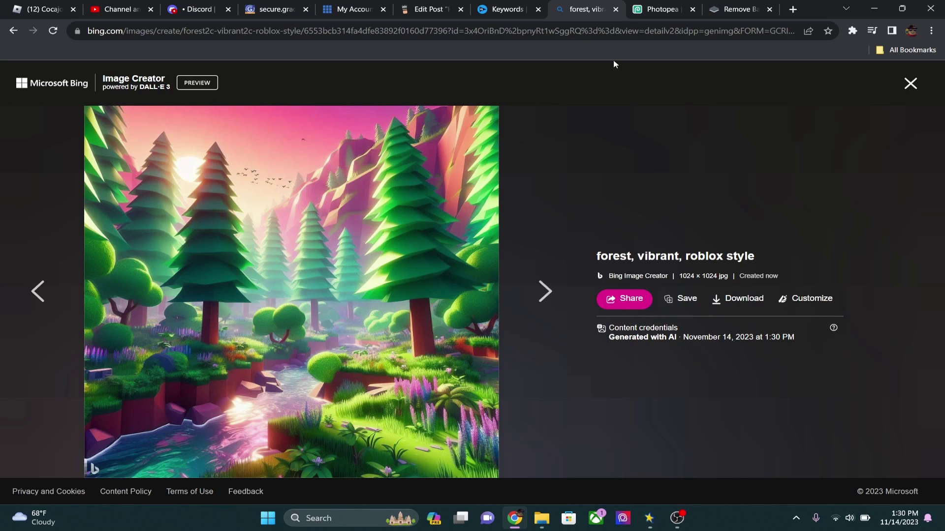
{"action": "left_click", "coordinate": [734, 9]}
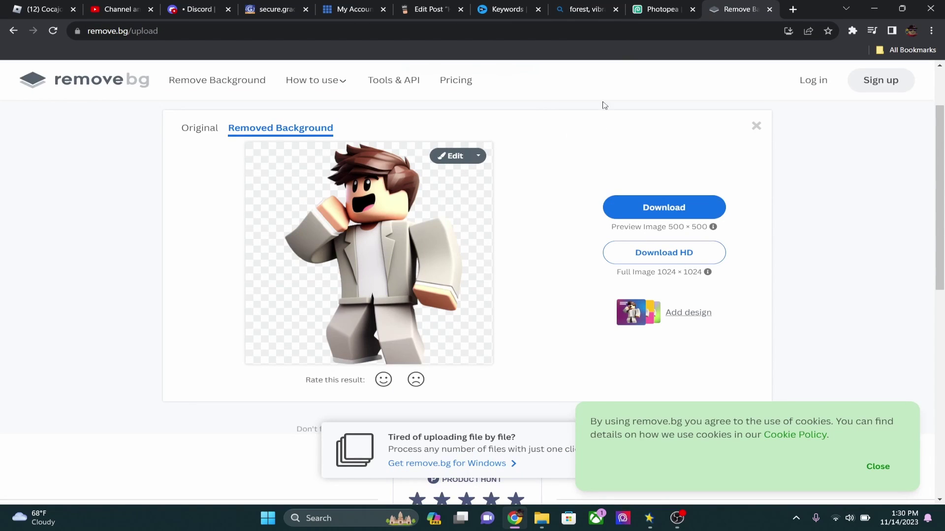
{"action": "left_click", "coordinate": [660, 9]}
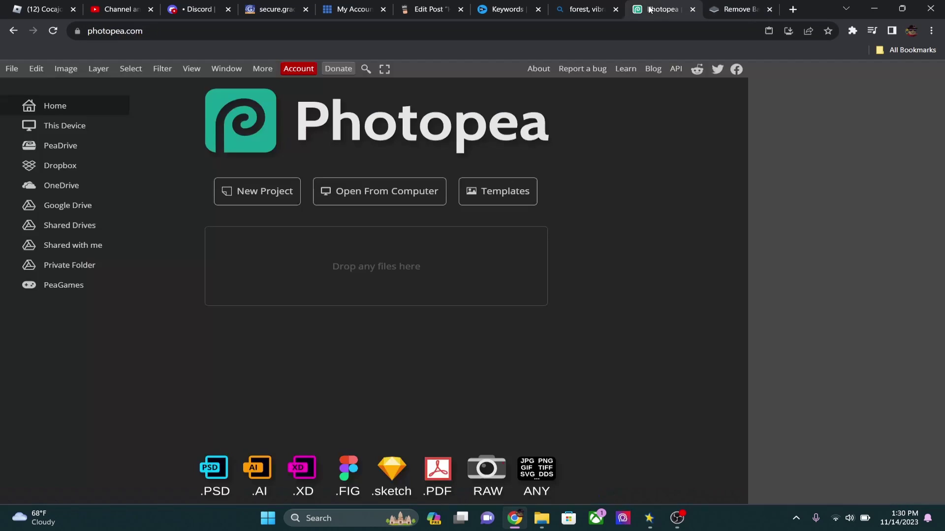
Create a New Project with width 1280 and height 720 pixels
{"action": "left_click", "coordinate": [183, 34]}
{"action": "left_click", "coordinate": [183, 35]}
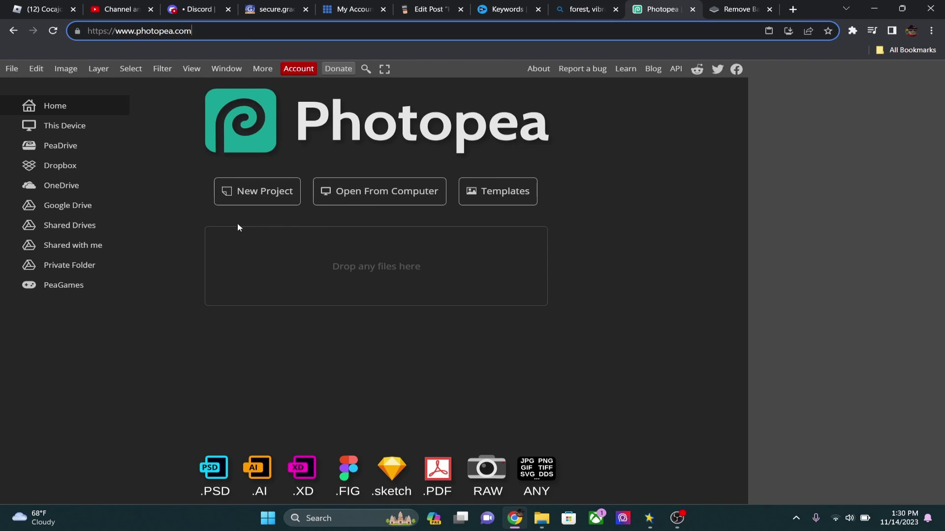
{"action": "left_click", "coordinate": [242, 196]}
{"action": "double_click", "coordinate": [88, 132]}
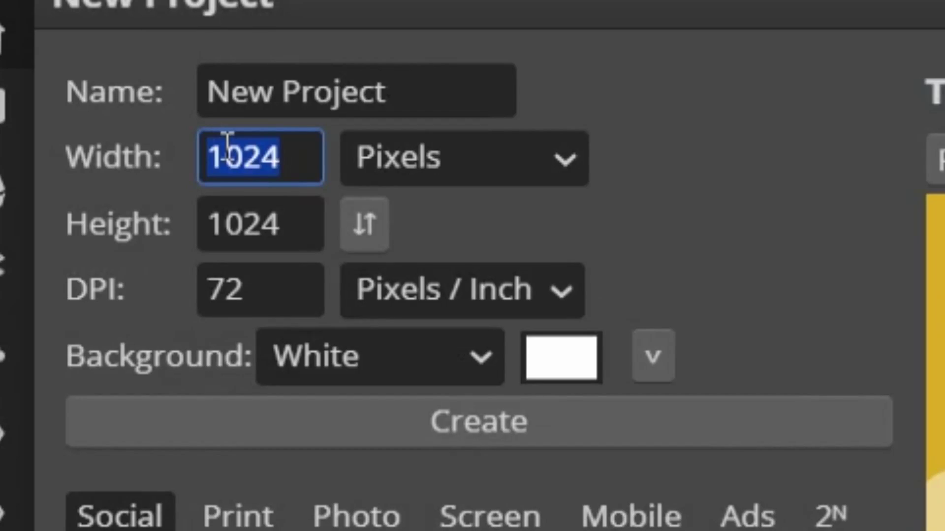
{"action": "type", "text": "1280"}
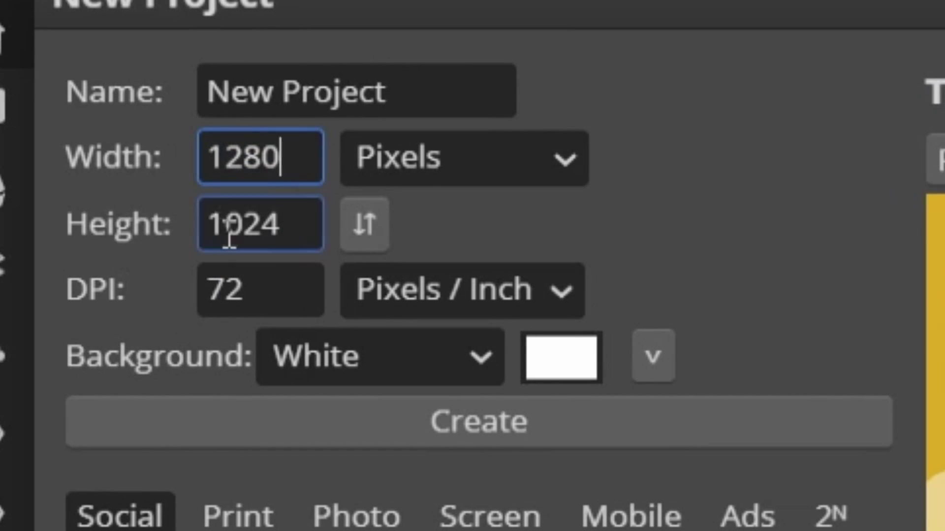
{"action": "double_click", "coordinate": [230, 240]}
{"action": "type", "text": "720"}
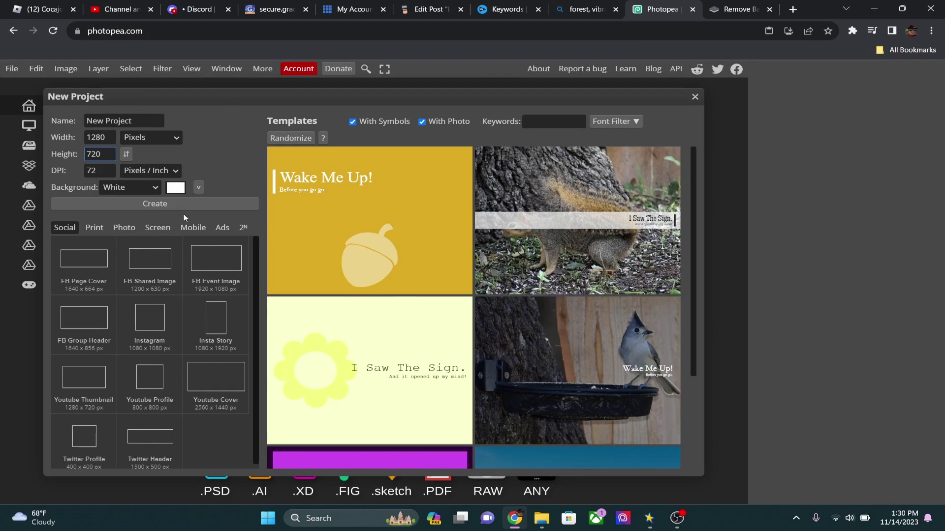
{"action": "left_click", "coordinate": [152, 205]}
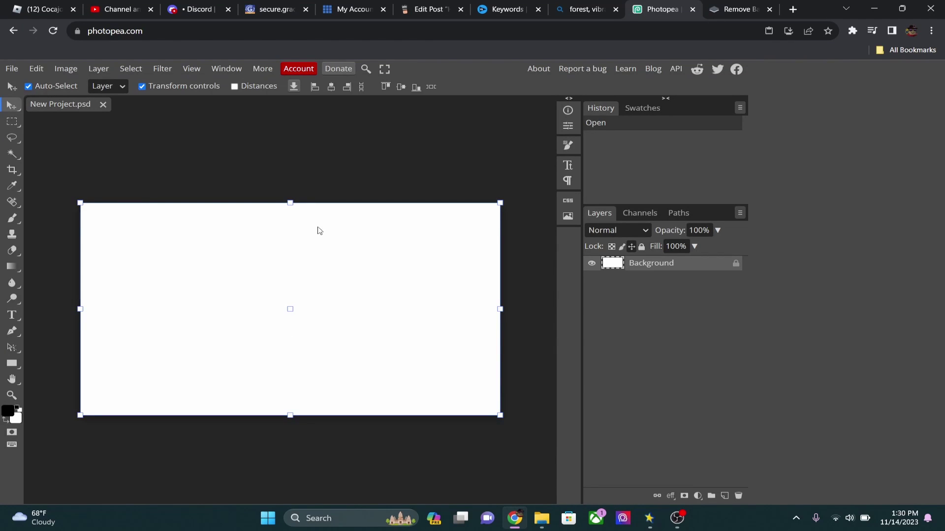
Copy the stream forest image from Bing and paste it into the Photopea document
{"action": "left_click", "coordinate": [583, 9]}
{"action": "right_click", "coordinate": [286, 236]}
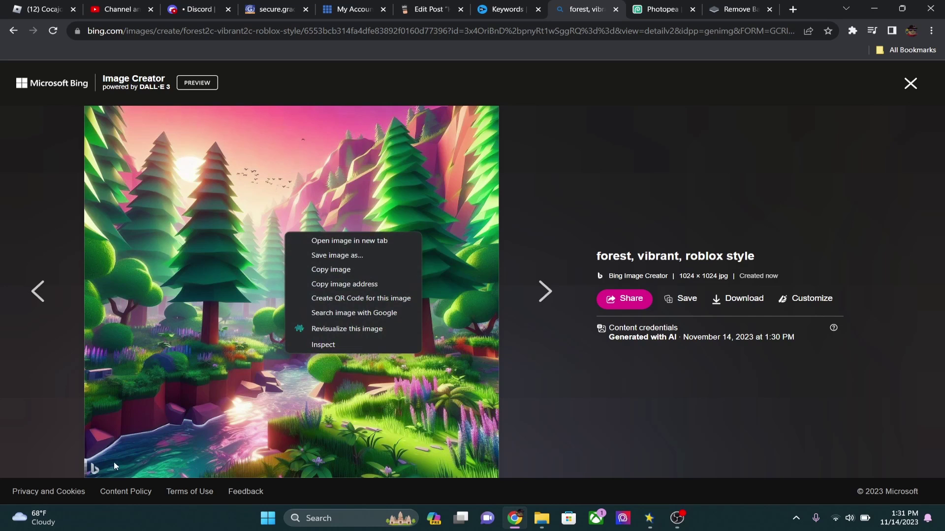
{"action": "left_click", "coordinate": [370, 272]}
{"action": "left_click", "coordinate": [689, 5]}
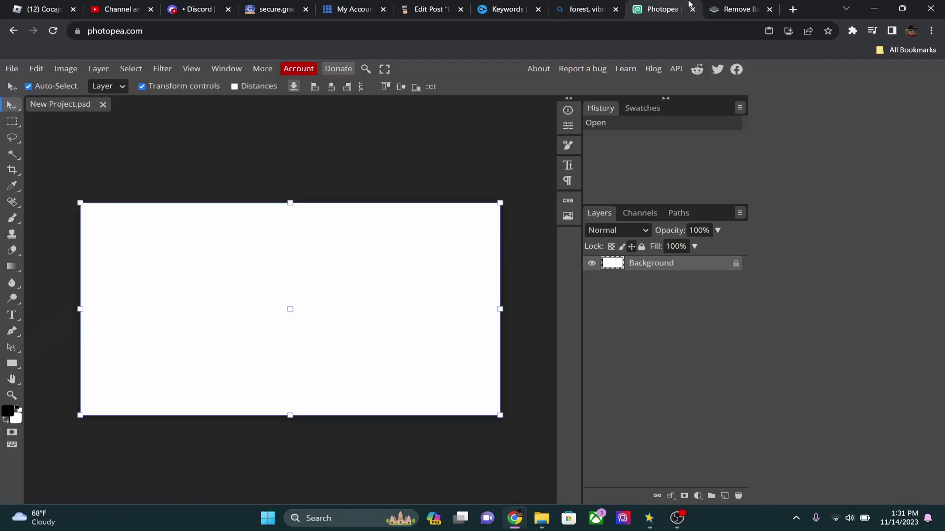
{"action": "key", "text": "ctrl+v"}
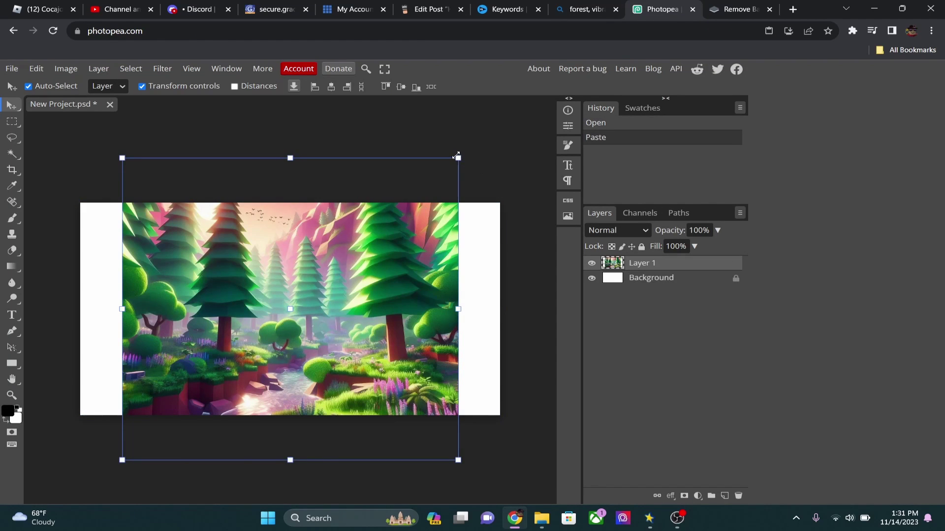
Scale the forest layer to about 140.72% so it fills the whole canvas
{"action": "left_click_drag", "start_coordinate": [458, 158], "coordinate": [564, 126]}
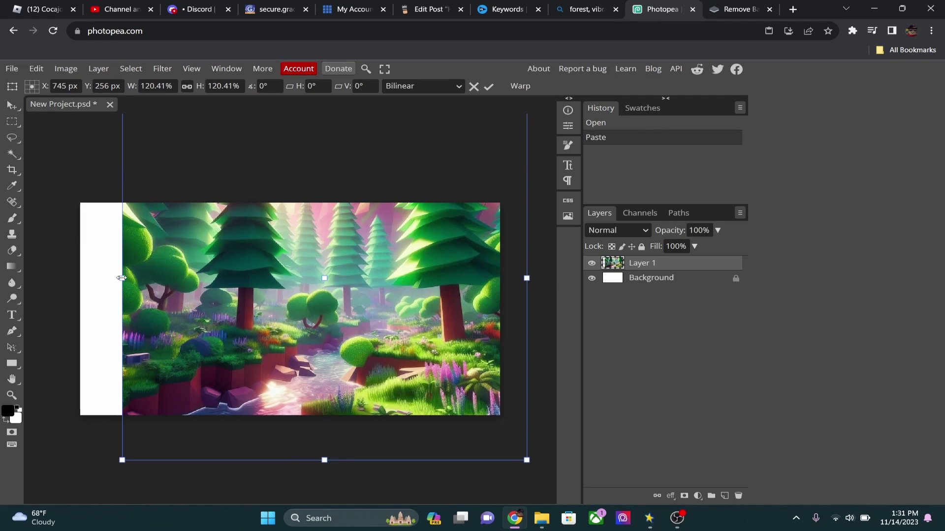
{"action": "left_click_drag", "start_coordinate": [122, 278], "coordinate": [54, 278]}
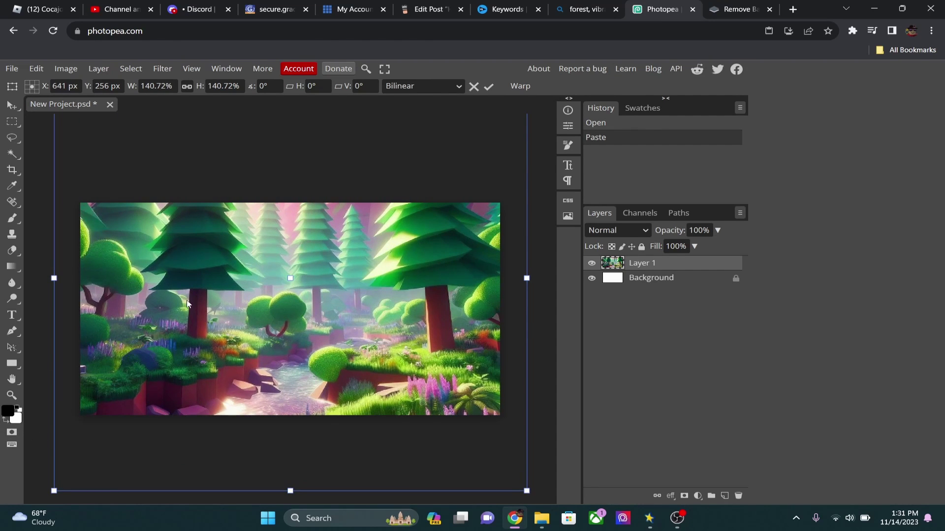
{"action": "left_click_drag", "start_coordinate": [187, 304], "coordinate": [187, 335]}
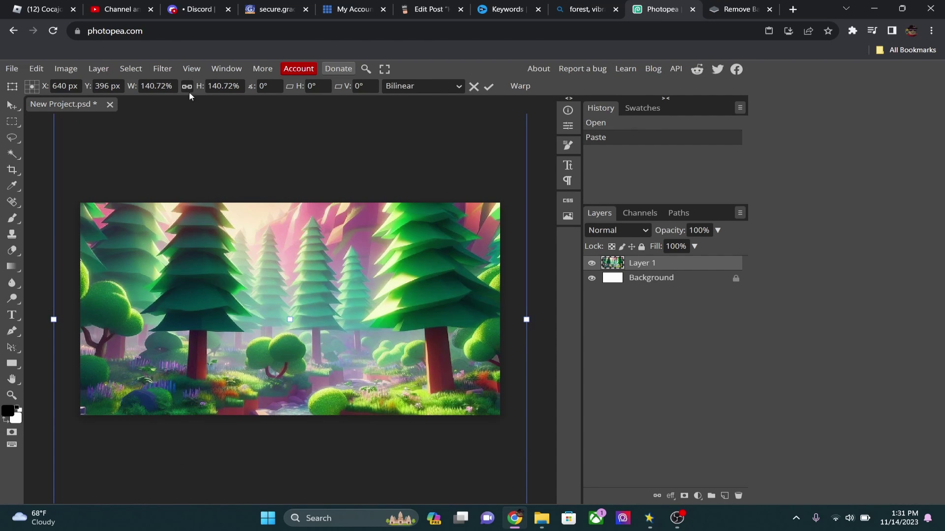
{"action": "left_click", "coordinate": [166, 73]}
Apply a Motion Blur at angle 0 and about 94 px distance to the forest
{"action": "mouse_move", "coordinate": [192, 212]}
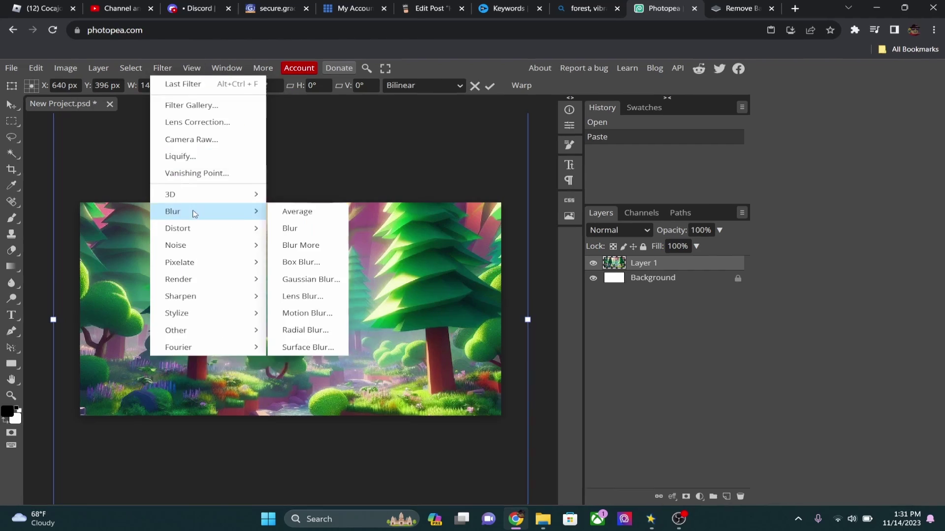
{"action": "left_click", "coordinate": [517, 389]}
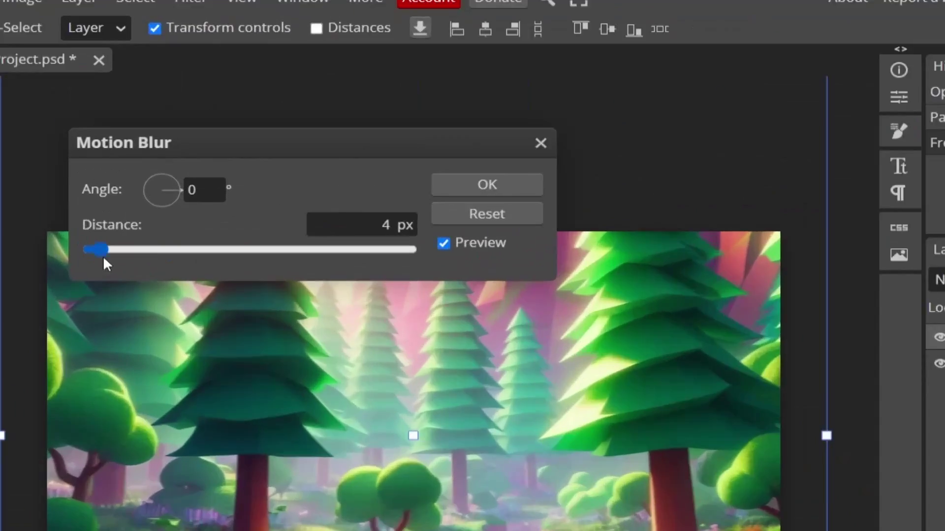
{"action": "left_click_drag", "start_coordinate": [103, 259], "coordinate": [137, 258]}
{"action": "left_click_drag", "start_coordinate": [282, 354], "coordinate": [589, 332]}
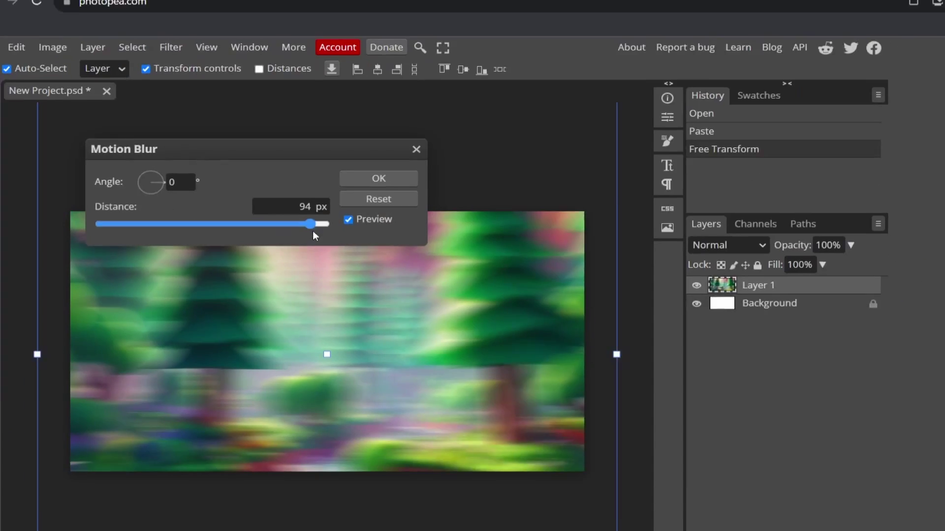
{"action": "left_click_drag", "start_coordinate": [312, 231], "coordinate": [315, 231]}
{"action": "left_click", "coordinate": [330, 177]}
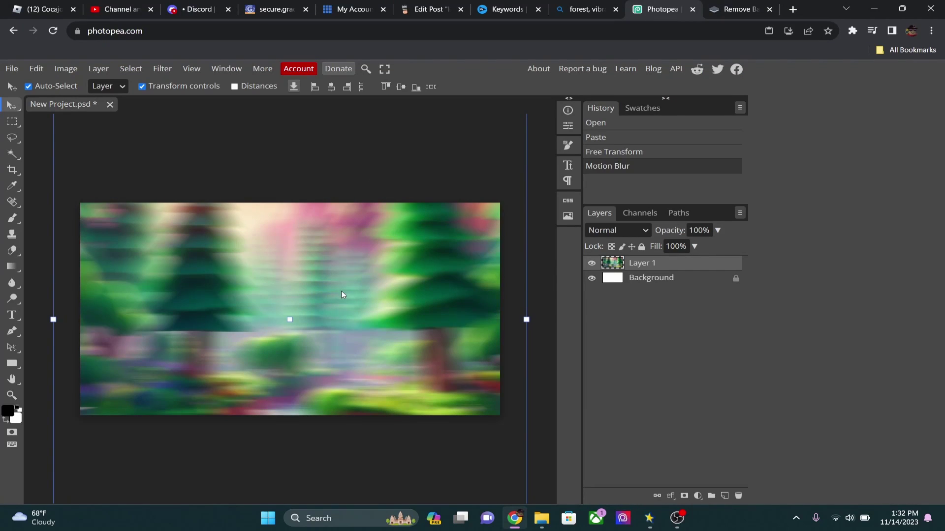
Copy the cut-out grey-suited character image from the remove.bg result
{"action": "left_click", "coordinate": [733, 9]}
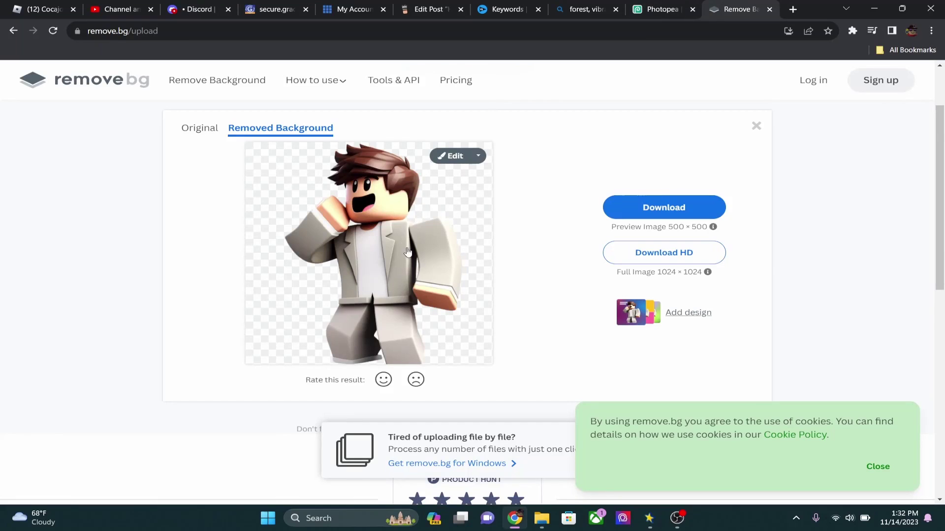
{"action": "right_click", "coordinate": [370, 227]}
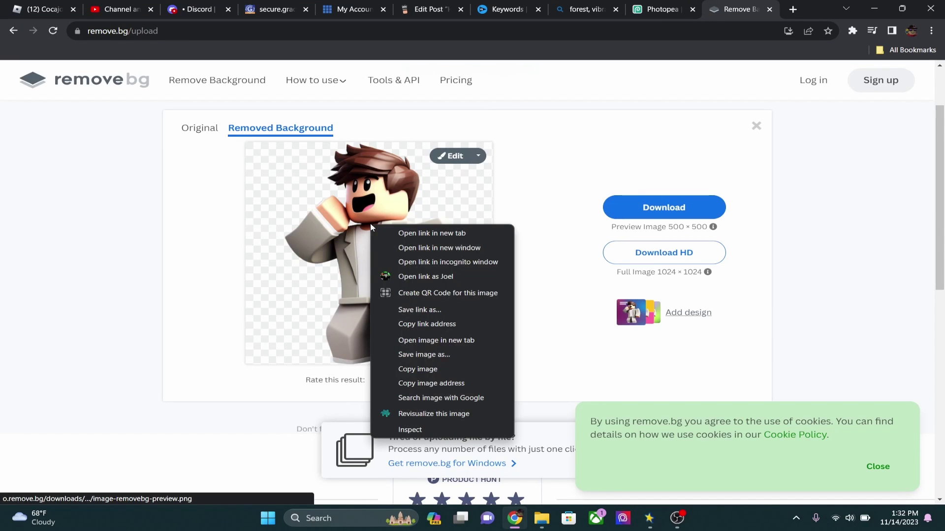
{"action": "left_click", "coordinate": [430, 369]}
Paste the cut-out character into Photopea as a new layer
{"action": "left_click", "coordinate": [650, 5]}
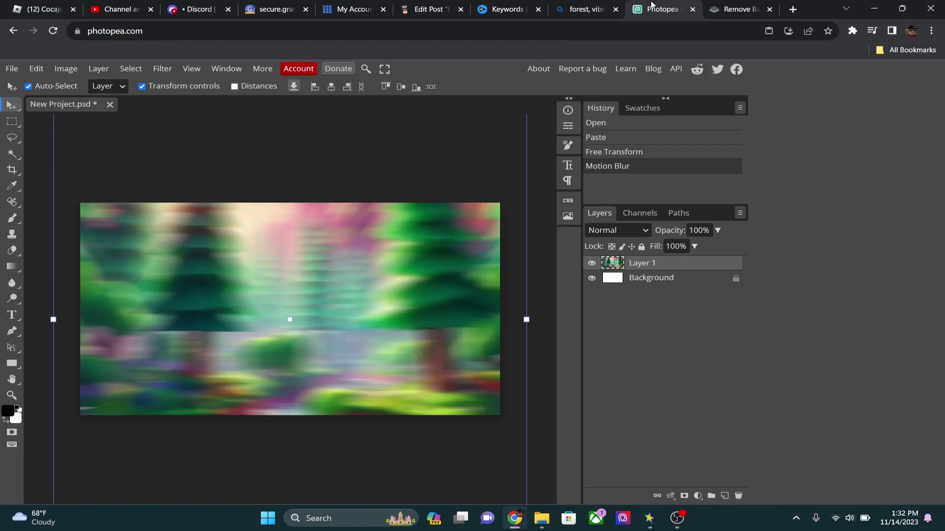
{"action": "key", "text": "ctrl+v"}
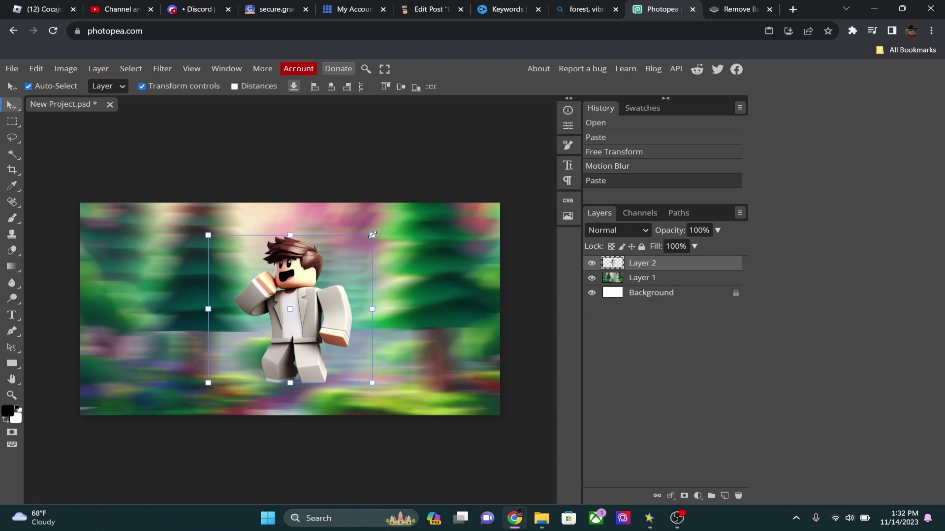
{"action": "left_click", "coordinate": [439, 295]}
{"action": "left_click", "coordinate": [310, 295]}
Enlarge the character to about 154% and move it against the canvas's right edge
{"action": "left_click_drag", "start_coordinate": [372, 235], "coordinate": [461, 154]}
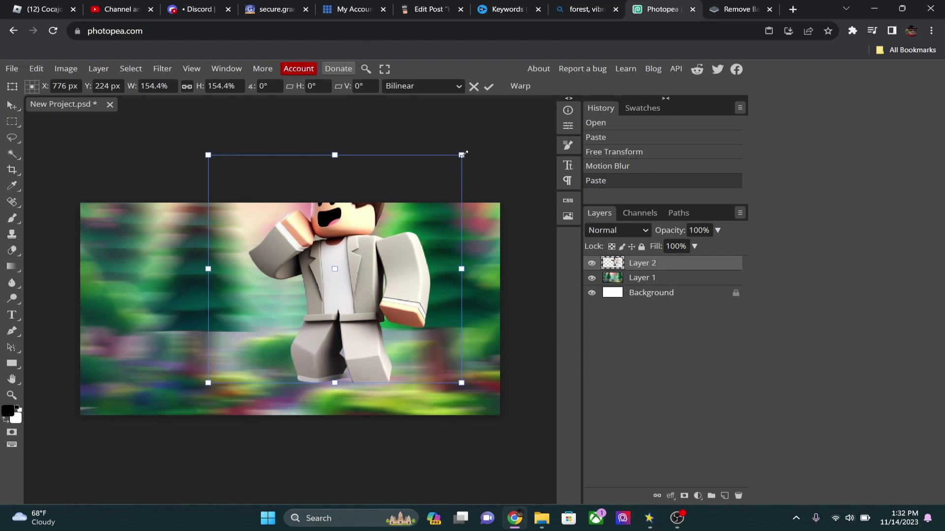
{"action": "left_click", "coordinate": [12, 68]}
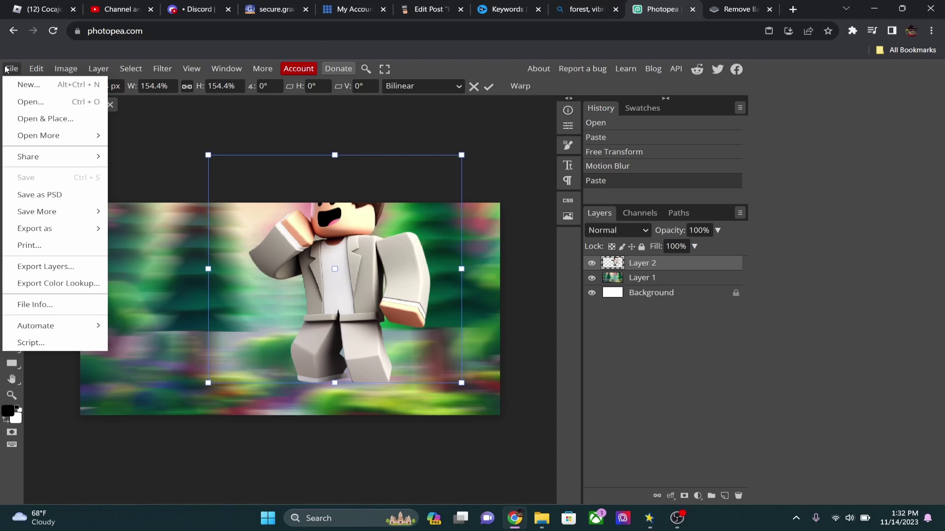
{"action": "left_click", "coordinate": [36, 68]}
{"action": "key", "text": "Return"}
{"action": "left_click", "coordinate": [170, 155]}
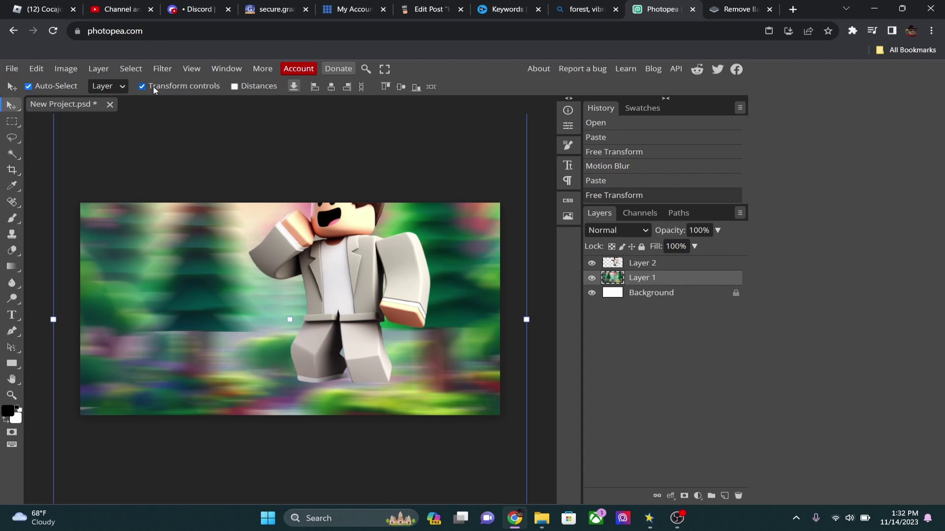
{"action": "left_click_drag", "start_coordinate": [362, 266], "coordinate": [435, 288]}
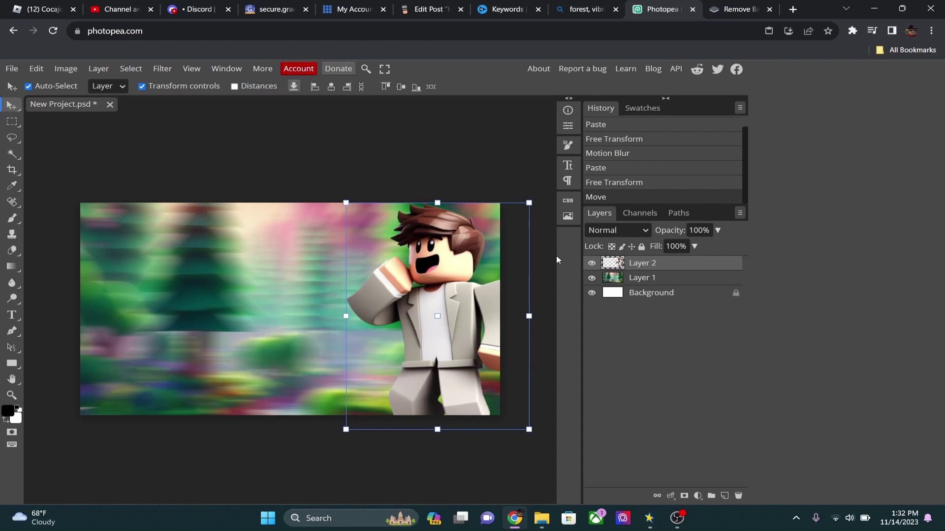
Open Blending Options for Layer 2 and add Bevel and Emboss with Contour
{"action": "right_click", "coordinate": [652, 264]}
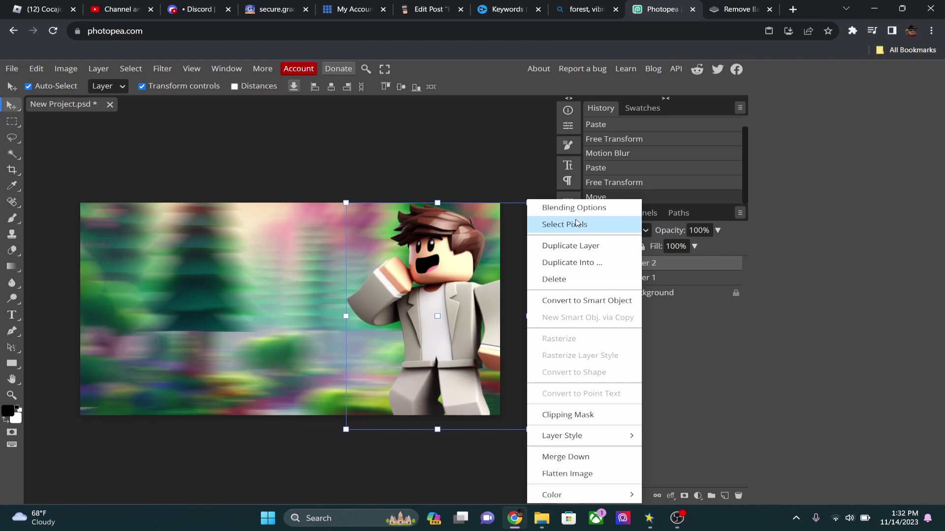
{"action": "left_click", "coordinate": [564, 208]}
{"action": "left_click_drag", "start_coordinate": [310, 156], "coordinate": [668, 72]}
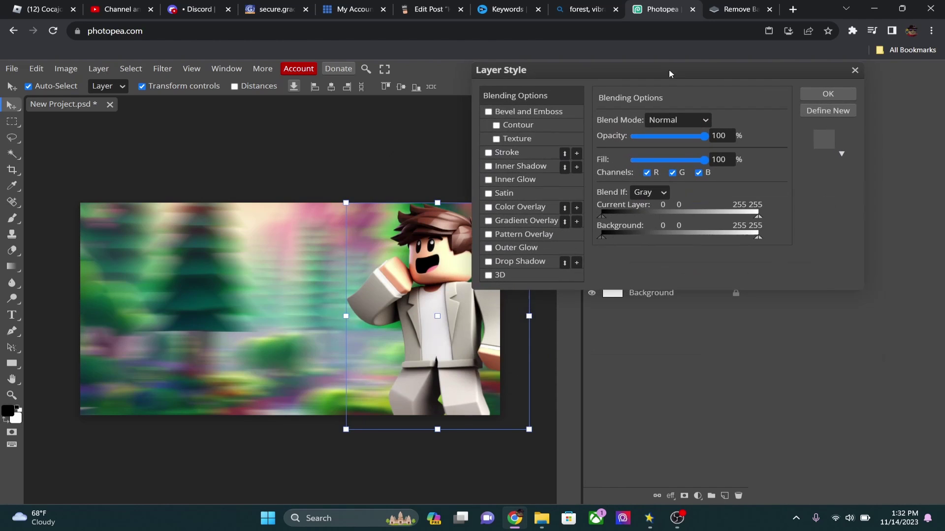
{"action": "left_click", "coordinate": [497, 116]}
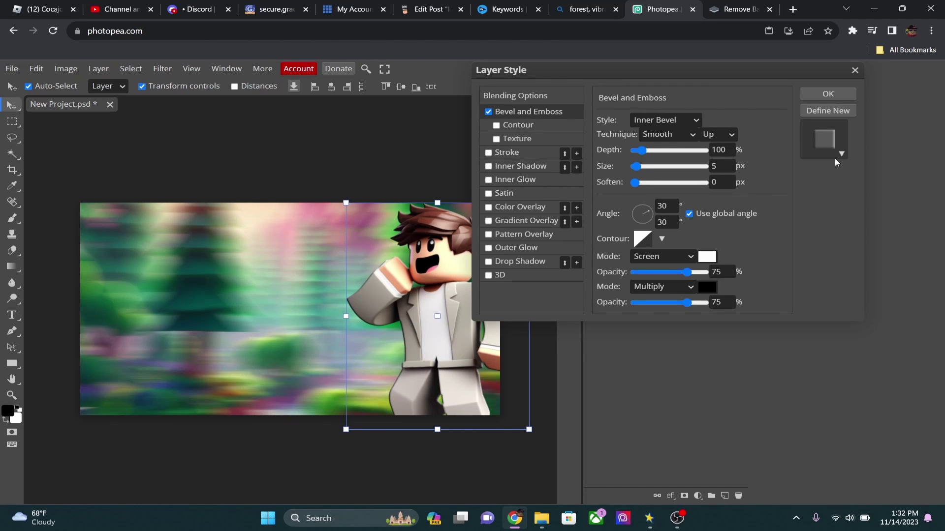
{"action": "left_click", "coordinate": [496, 126]}
{"action": "left_click", "coordinate": [518, 126]}
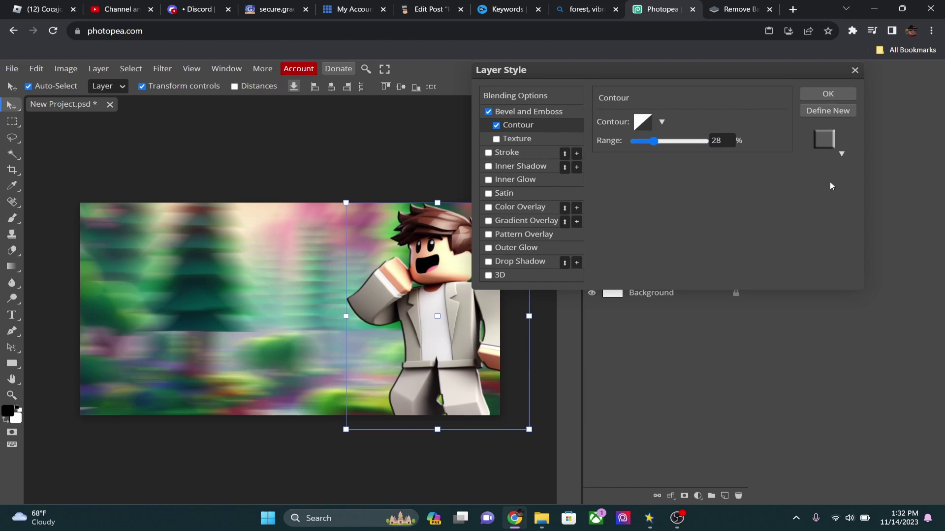
Add a 3 px black outside stroke and a drop shadow, apply, then select the forest background layer
{"action": "left_click", "coordinate": [489, 153]}
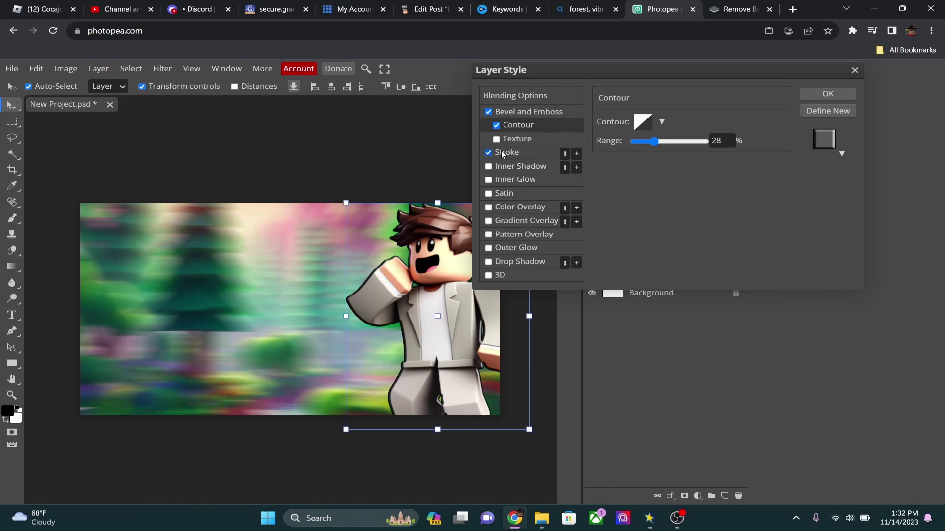
{"action": "left_click", "coordinate": [512, 154]}
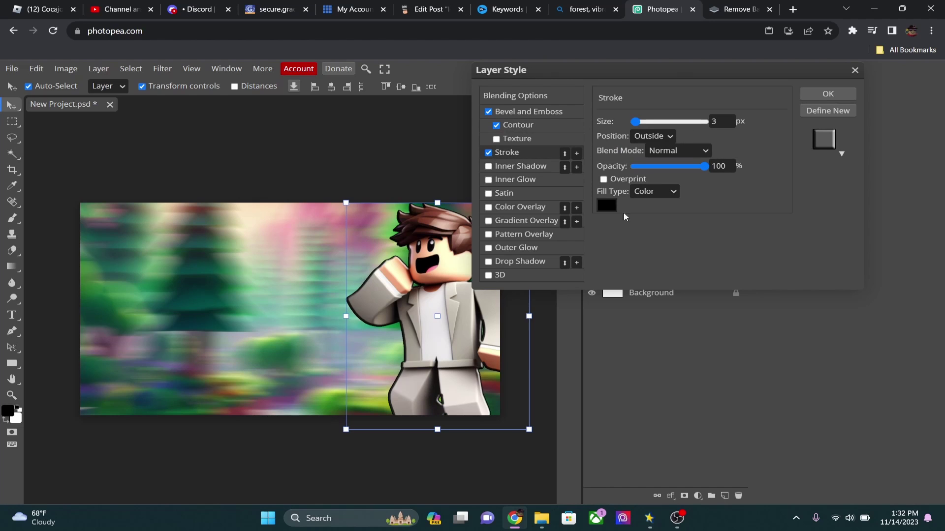
{"action": "left_click", "coordinate": [521, 263]}
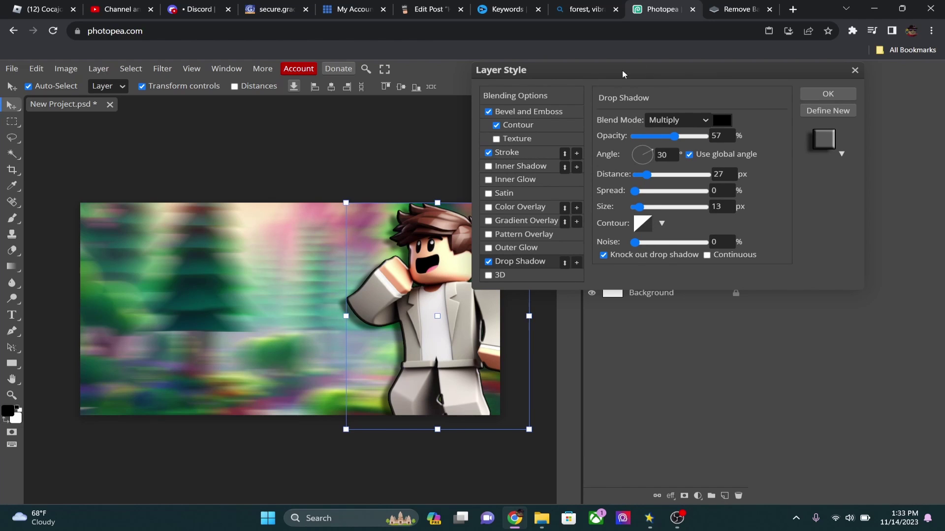
{"action": "left_click_drag", "start_coordinate": [623, 70], "coordinate": [518, 89]}
{"action": "left_click", "coordinate": [756, 109]}
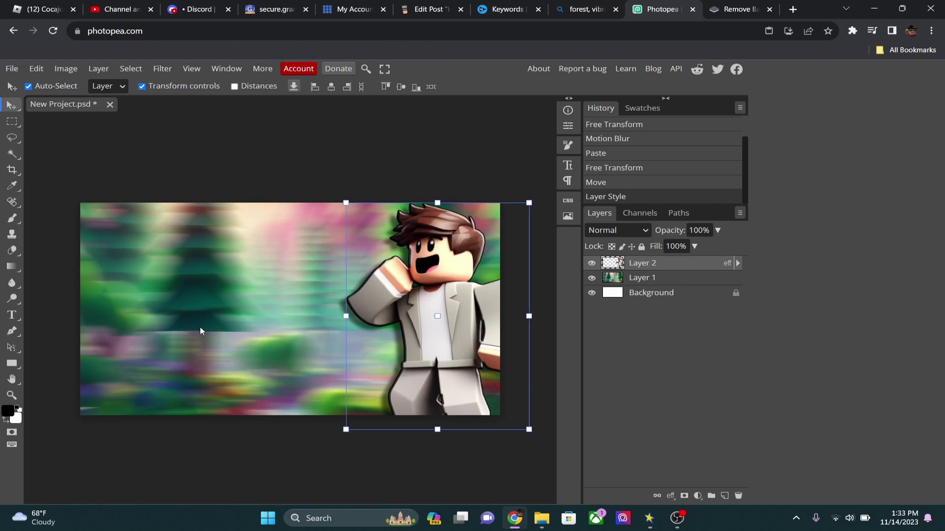
{"action": "left_click", "coordinate": [232, 226]}
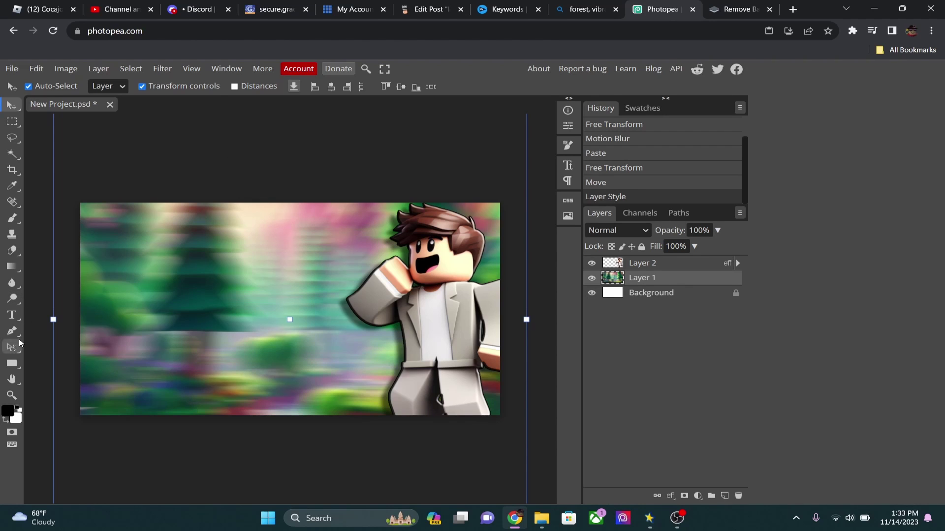
Create a THUMBNAILS text box and set its size to 150 px
{"action": "left_click", "coordinate": [12, 315]}
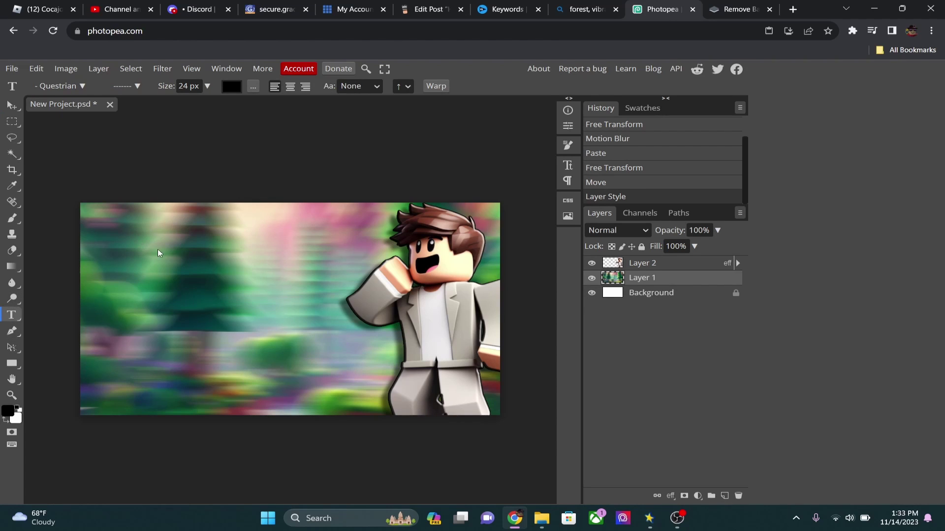
{"action": "left_click_drag", "start_coordinate": [109, 230], "coordinate": [336, 281]}
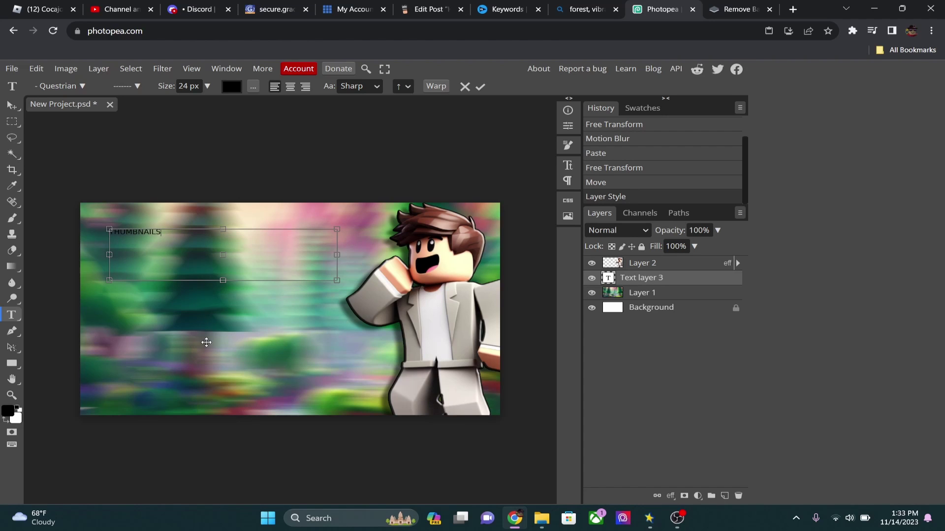
{"action": "key", "text": "ctrl+a"}
{"action": "left_click", "coordinate": [207, 86]}
{"action": "left_click", "coordinate": [206, 104]}
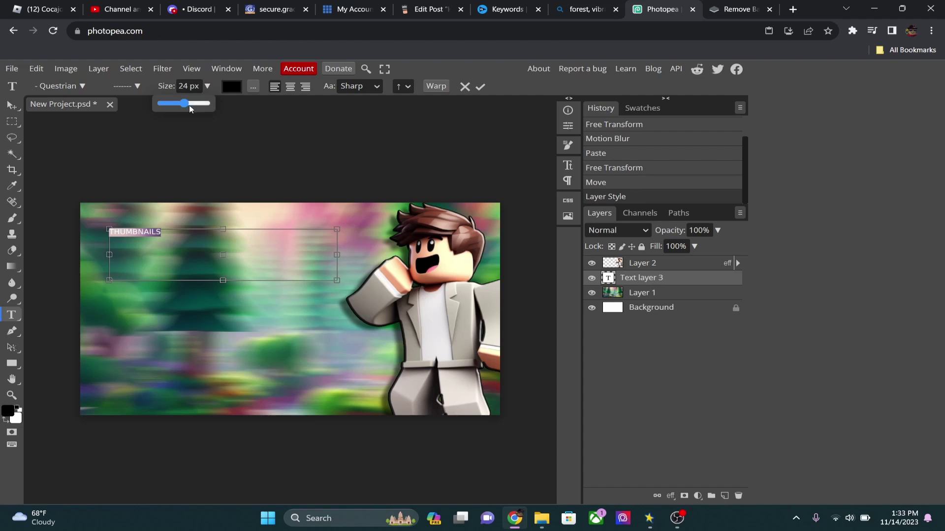
Move the title into the top-left corner and reselect its text for editing
{"action": "left_click", "coordinate": [11, 105]}
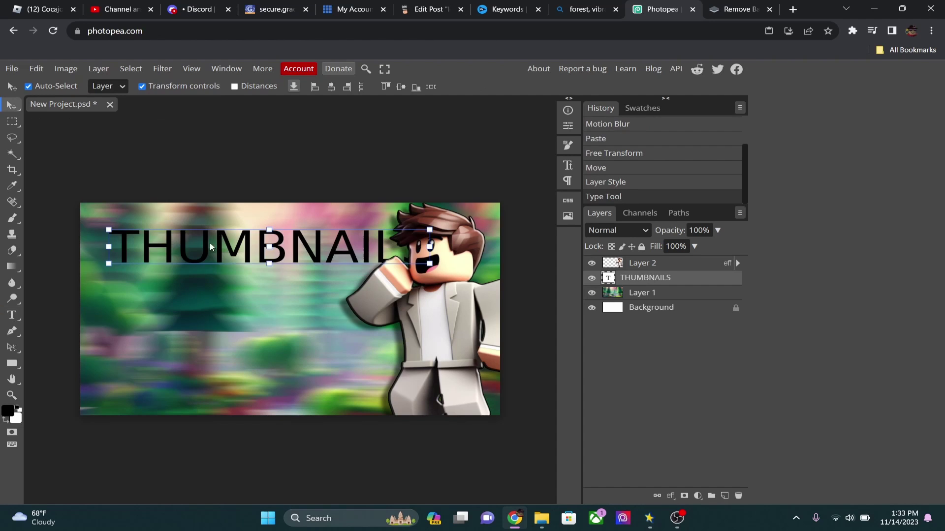
{"action": "left_click_drag", "start_coordinate": [212, 243], "coordinate": [183, 236]}
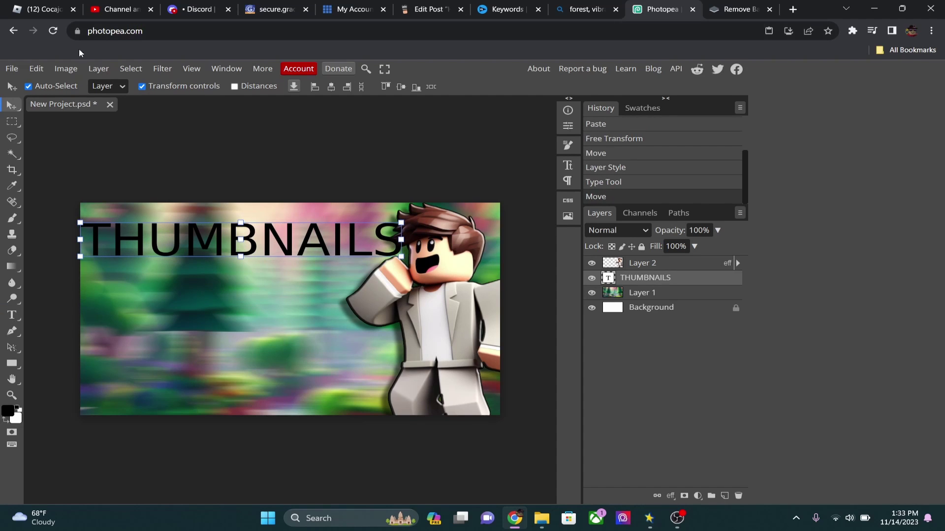
{"action": "double_click", "coordinate": [195, 230]}
{"action": "key", "text": "ctrl+a"}
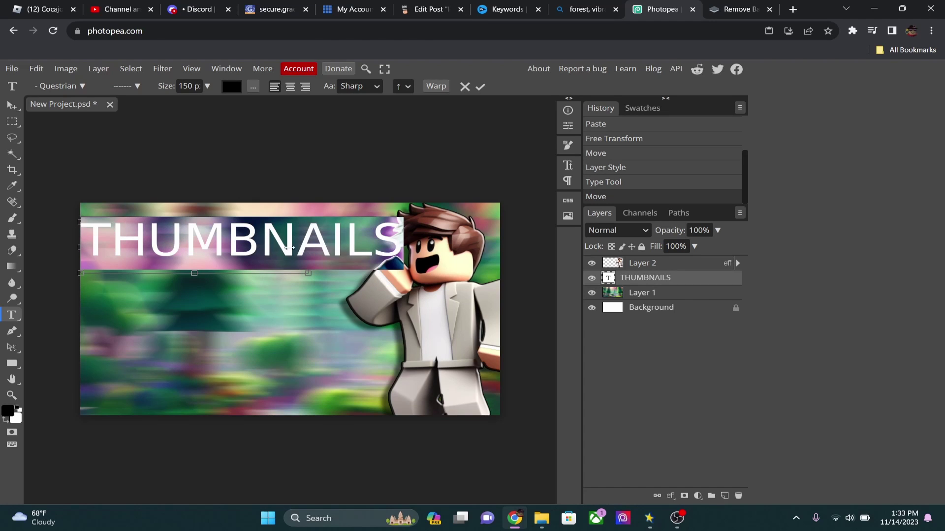
Load the Questrian font from questrian.zip in Downloads and apply it to the title
{"action": "left_click", "coordinate": [93, 86]}
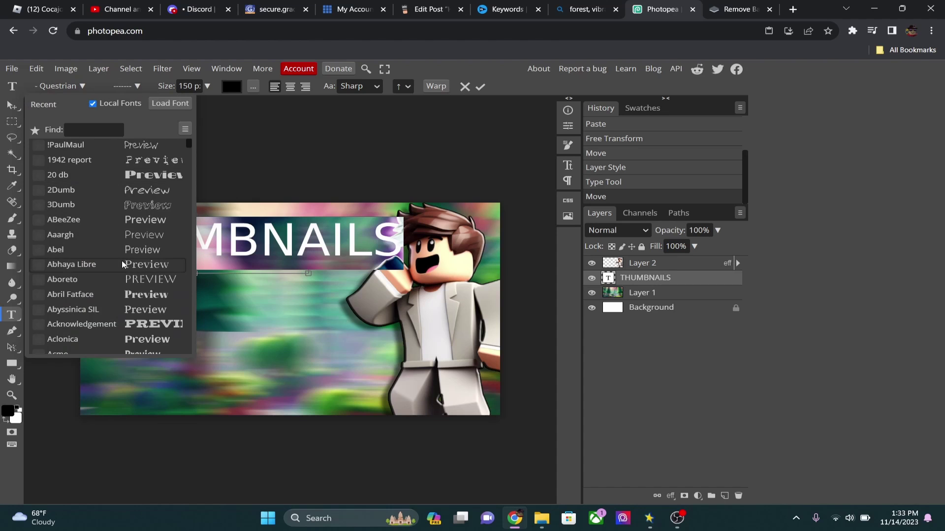
{"action": "scroll", "coordinate": [123, 264], "scroll_direction": "down", "scroll_amount": 7}
{"action": "scroll", "coordinate": [123, 265], "scroll_direction": "down", "scroll_amount": 20}
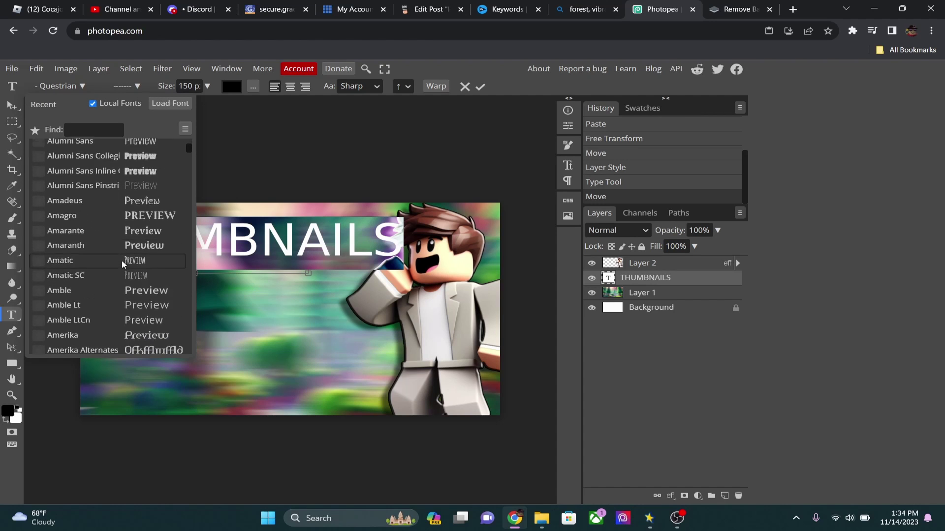
{"action": "scroll", "coordinate": [123, 264], "scroll_direction": "down", "scroll_amount": 20}
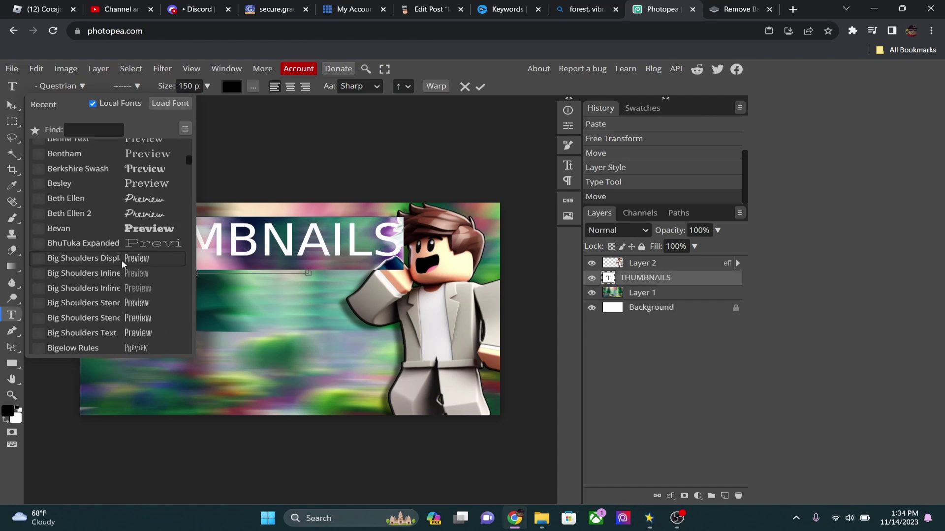
{"action": "scroll", "coordinate": [123, 265], "scroll_direction": "down", "scroll_amount": 20}
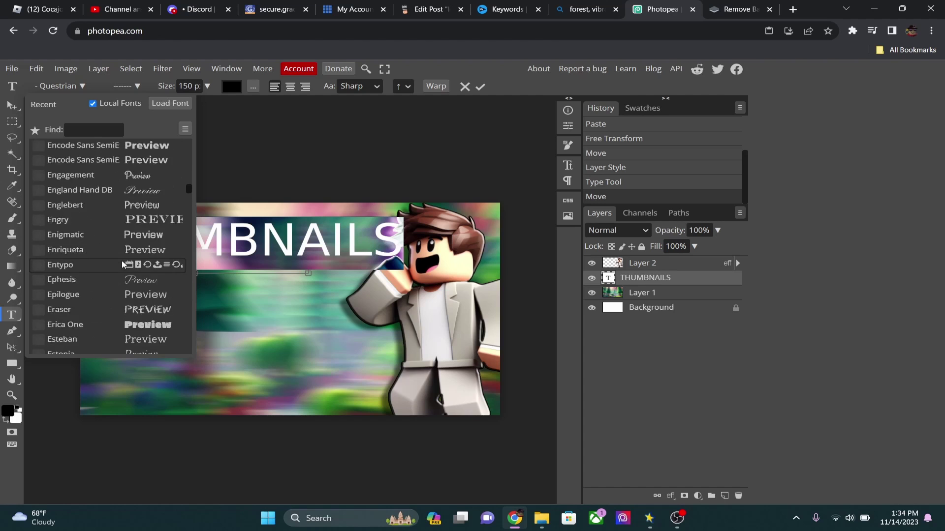
{"action": "scroll", "coordinate": [123, 246], "scroll_direction": "down", "scroll_amount": 6}
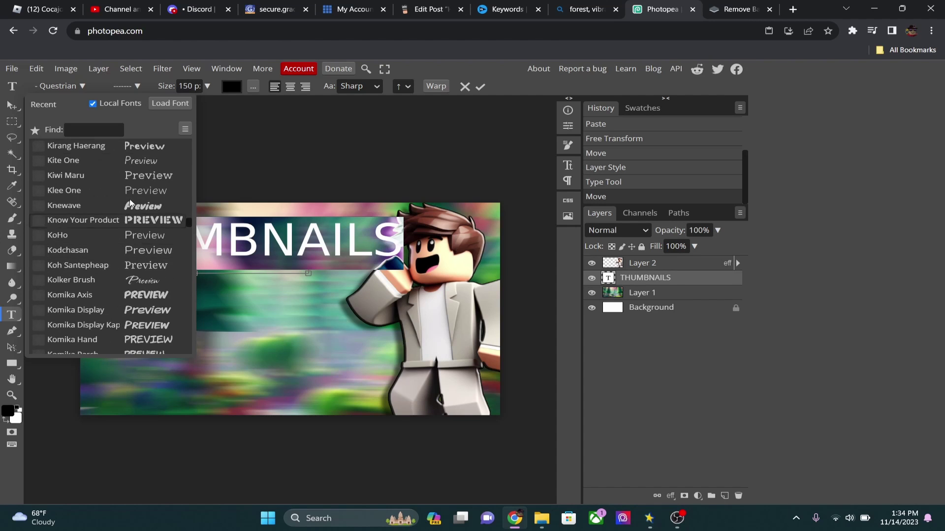
{"action": "left_click", "coordinate": [155, 103]}
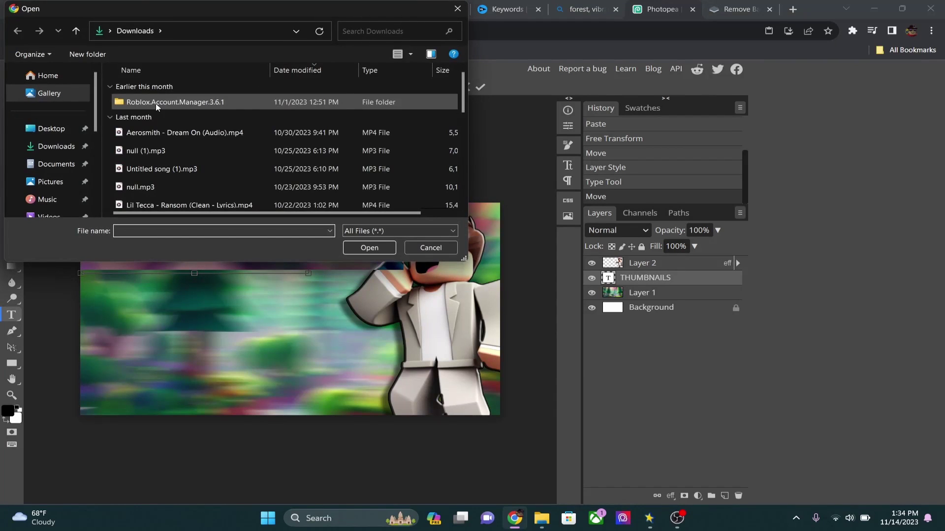
{"action": "scroll", "coordinate": [211, 176], "scroll_direction": "down", "scroll_amount": 5}
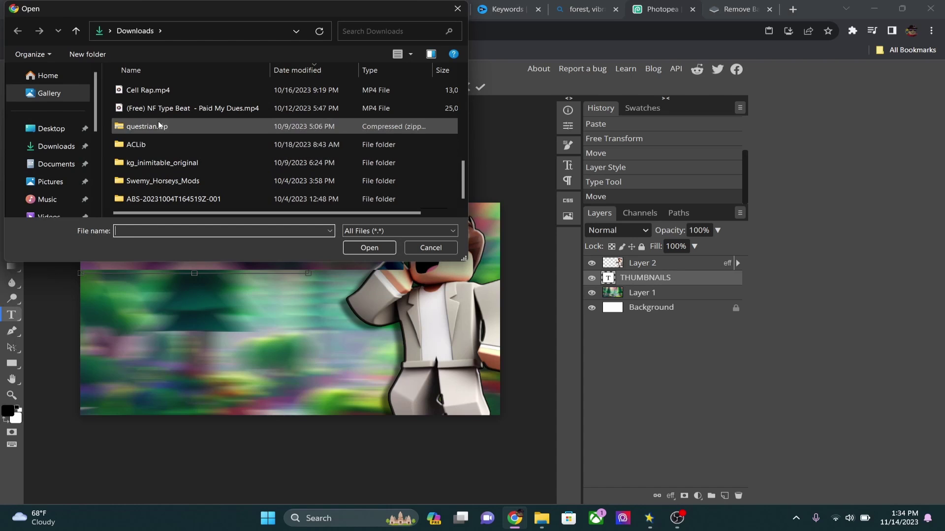
{"action": "left_click", "coordinate": [135, 126]}
{"action": "left_click", "coordinate": [369, 248]}
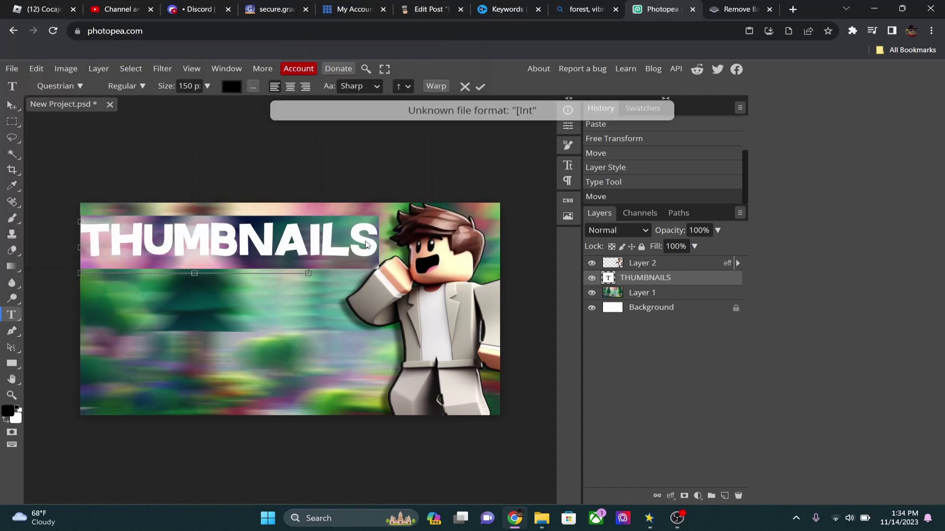
Commit the font change and nudge THUMBNAILS slightly into place
{"action": "left_click", "coordinate": [275, 244]}
{"action": "double_click", "coordinate": [268, 244]}
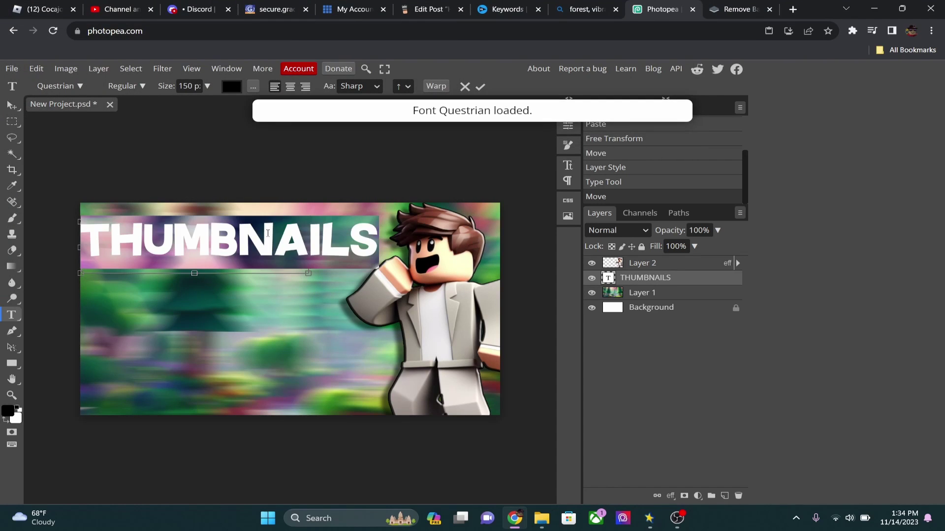
{"action": "left_click", "coordinate": [258, 243]}
{"action": "left_click", "coordinate": [12, 106]}
{"action": "left_click_drag", "start_coordinate": [304, 246], "coordinate": [259, 240]}
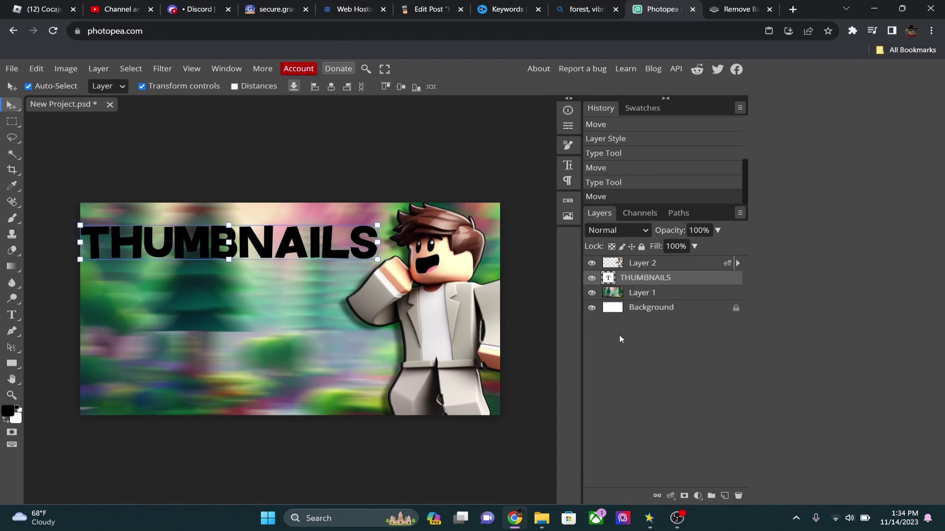
Give THUMBNAILS Bevel and Emboss, Contour, Stroke, Drop Shadow and Gradient Overlay styles
{"action": "right_click", "coordinate": [649, 284]}
{"action": "left_click", "coordinate": [596, 207]}
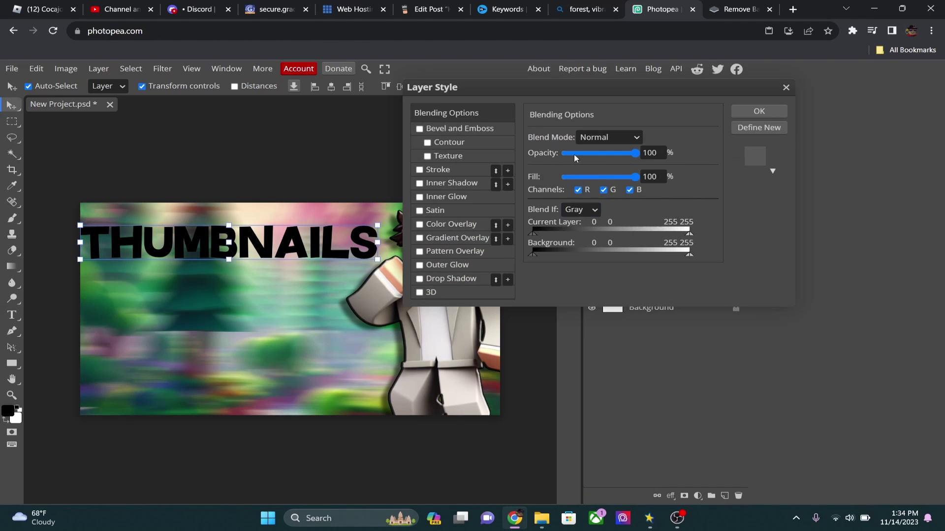
{"action": "left_click_drag", "start_coordinate": [459, 92], "coordinate": [465, 110]}
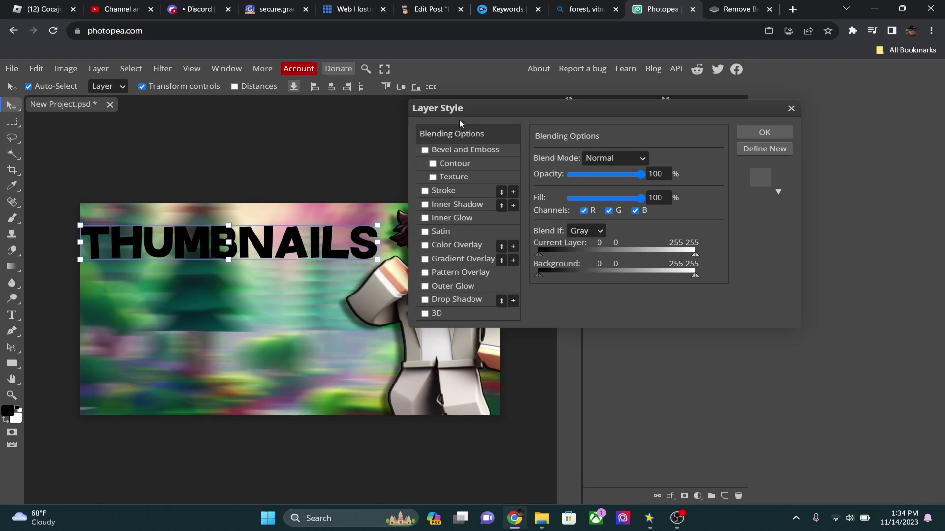
{"action": "left_click", "coordinate": [424, 150]}
{"action": "left_click", "coordinate": [433, 163]}
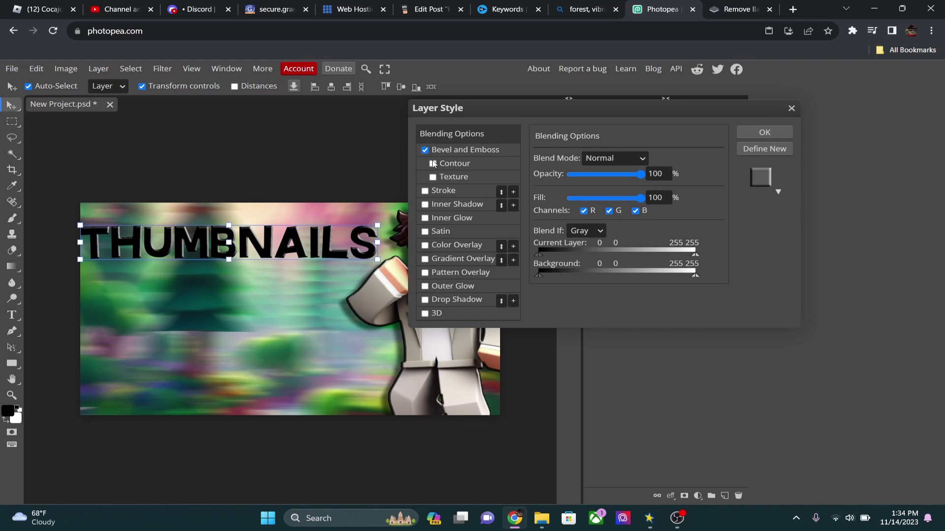
{"action": "left_click", "coordinate": [431, 191]}
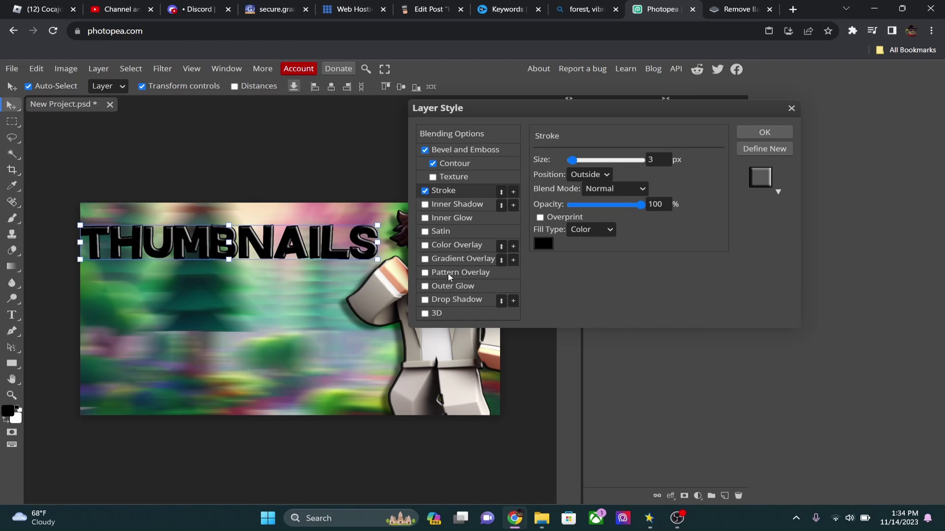
{"action": "left_click", "coordinate": [426, 300]}
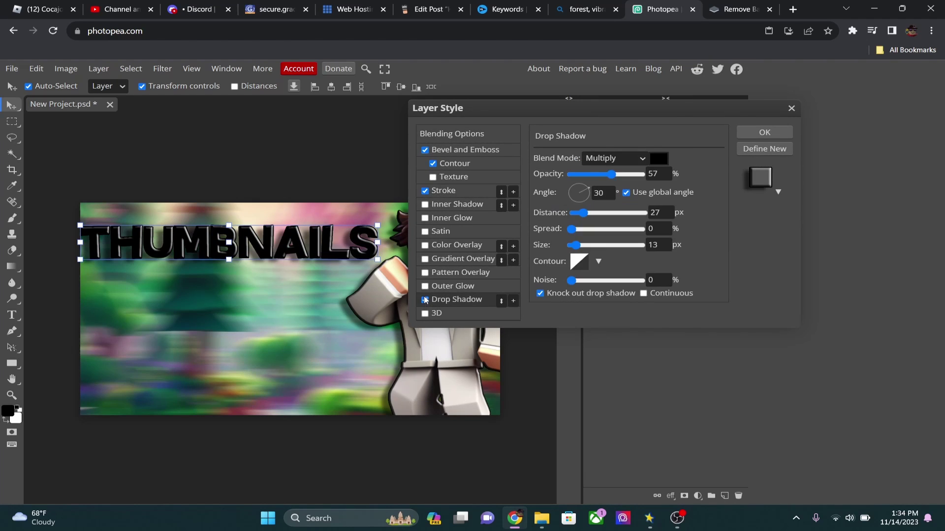
{"action": "left_click", "coordinate": [454, 258]}
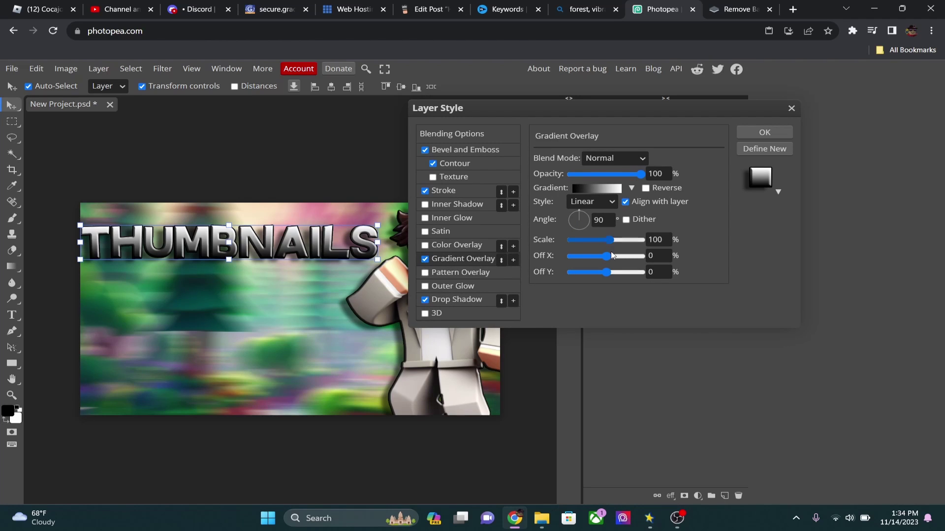
Set the gradient's start stop to bright blue 3288ff
{"action": "left_click", "coordinate": [581, 188]}
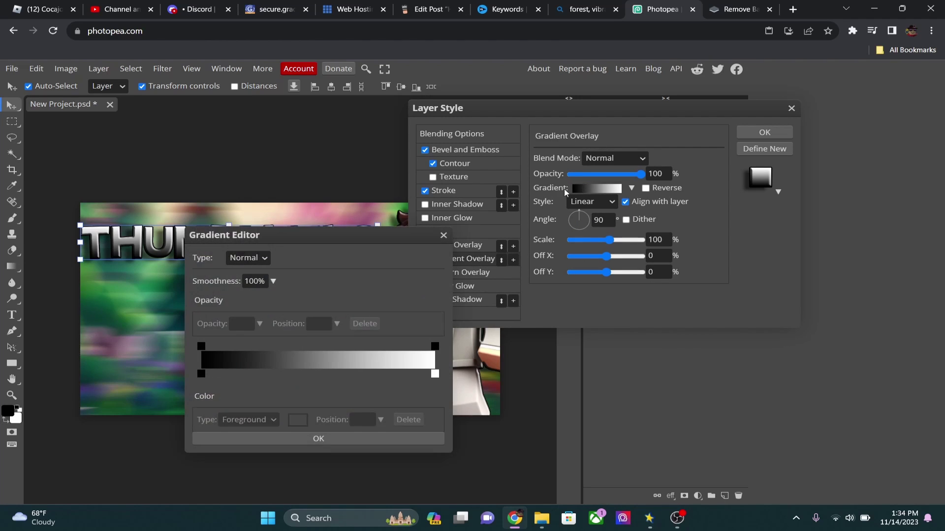
{"action": "left_click_drag", "start_coordinate": [302, 236], "coordinate": [633, 82]}
{"action": "left_click", "coordinate": [533, 220]}
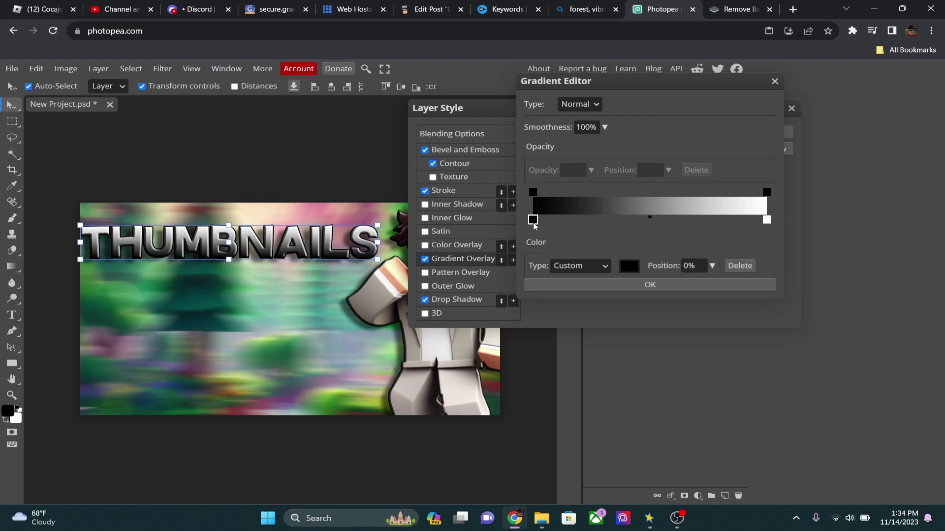
{"action": "left_click", "coordinate": [630, 267]}
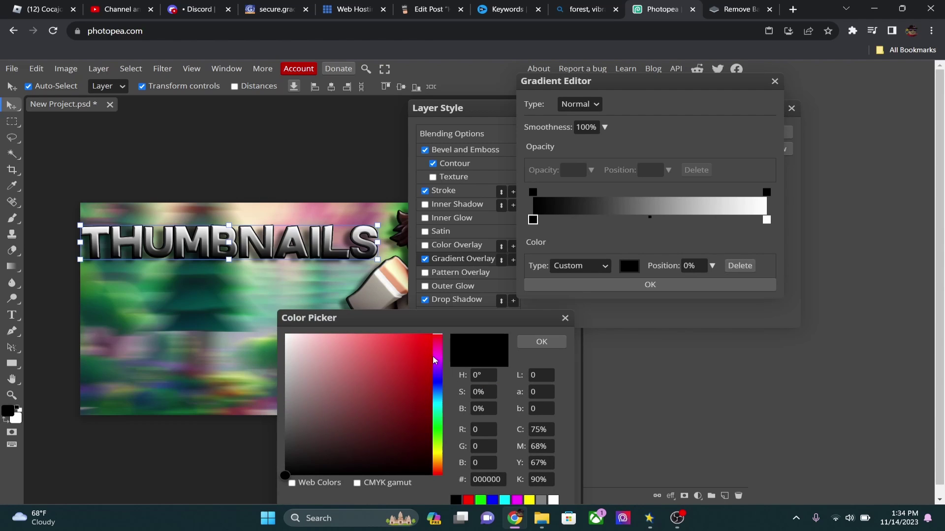
{"action": "left_click_drag", "start_coordinate": [433, 359], "coordinate": [436, 390]}
{"action": "left_click_drag", "start_coordinate": [393, 334], "coordinate": [404, 334]}
{"action": "left_click", "coordinate": [545, 340]}
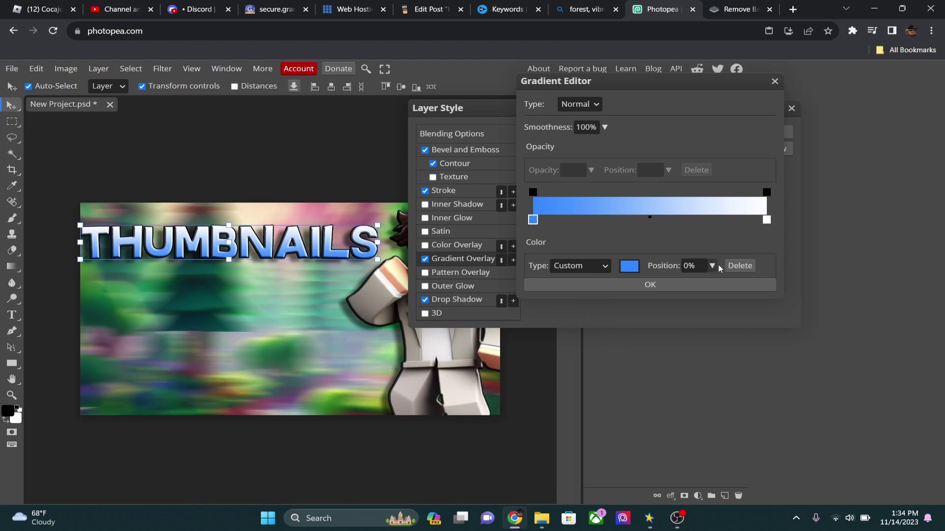
Set the end stop to light blue 95c1ff, apply the style, and nudge the title right
{"action": "left_click", "coordinate": [766, 220]}
{"action": "left_click", "coordinate": [628, 265]}
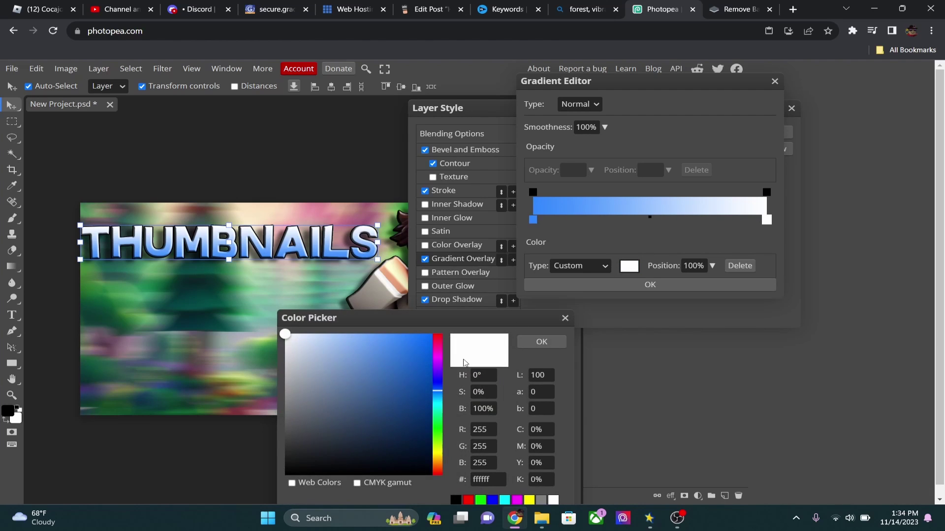
{"action": "left_click_drag", "start_coordinate": [389, 339], "coordinate": [345, 334]}
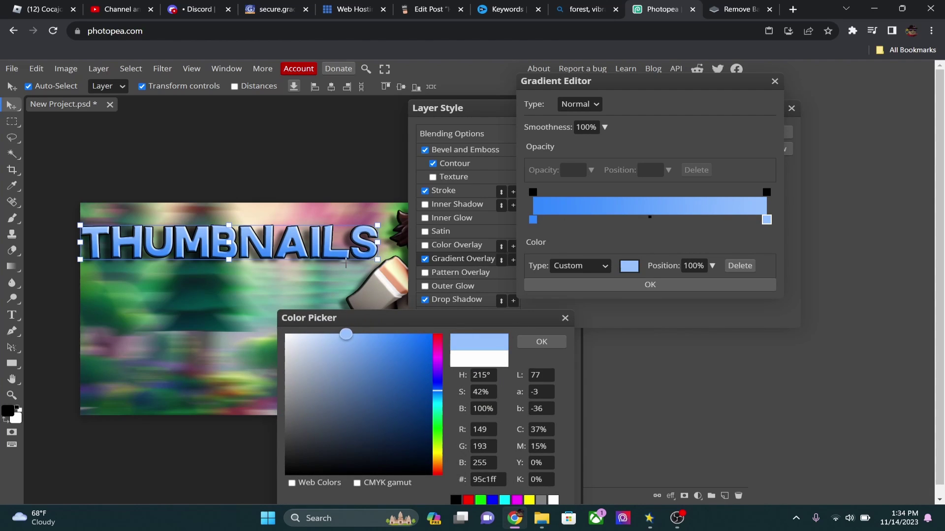
{"action": "left_click", "coordinate": [543, 344]}
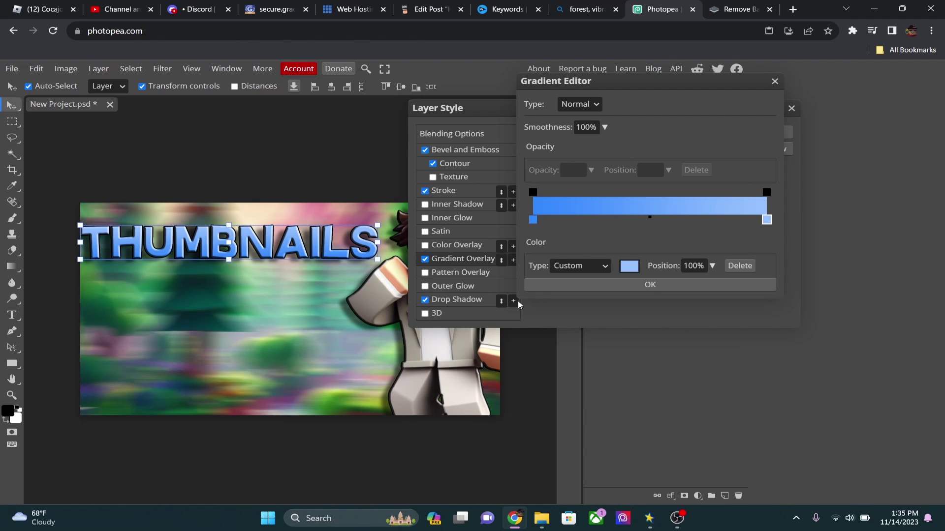
{"action": "left_click", "coordinate": [650, 284]}
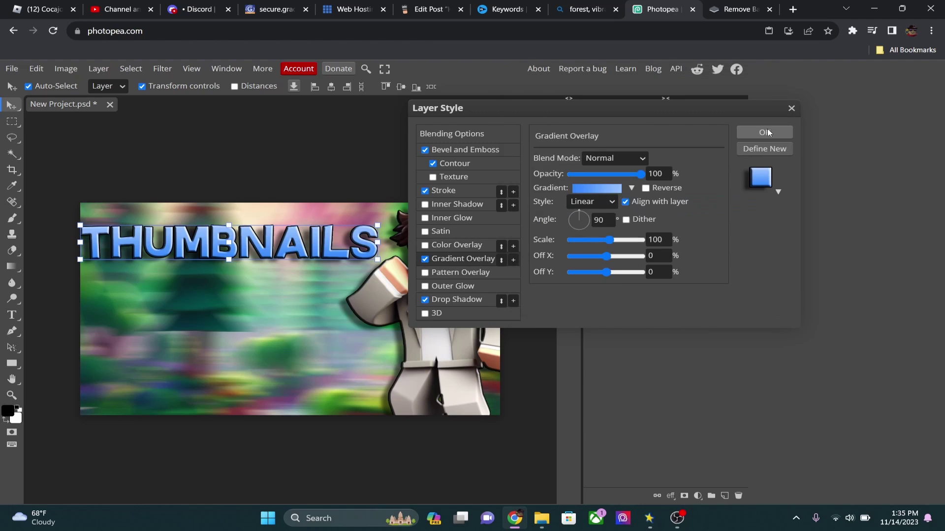
{"action": "left_click", "coordinate": [765, 131]}
{"action": "left_click_drag", "start_coordinate": [290, 256], "coordinate": [304, 249]}
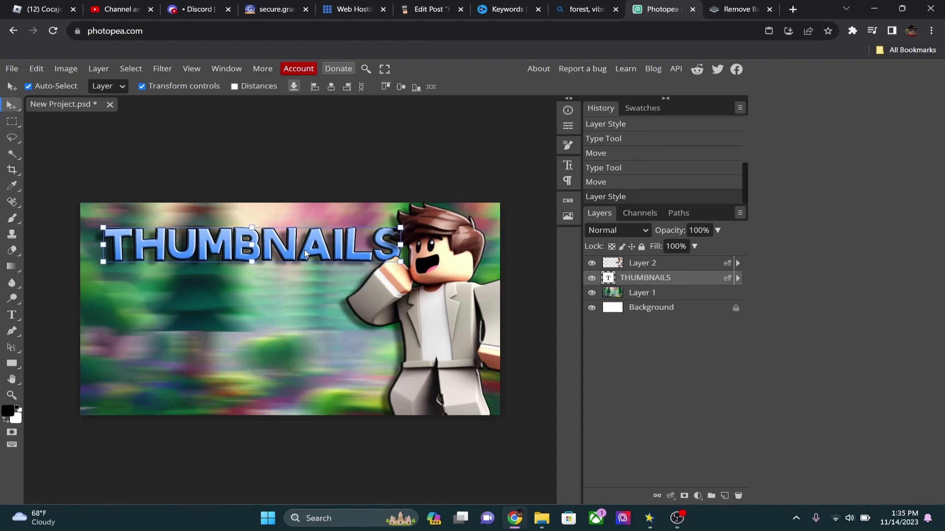
Start editing the title text, dismissing an accidentally opened save dialog
{"action": "key", "text": "t"}
{"action": "left_click", "coordinate": [301, 252]}
{"action": "key", "text": "BackSpace"}
{"action": "key", "text": "BackSpace"}
{"action": "key", "text": "ctrl+s"}
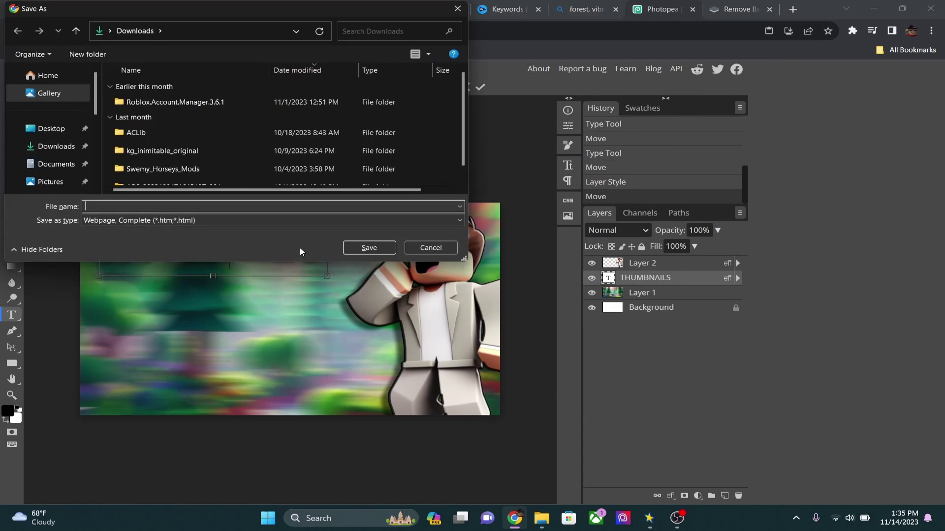
{"action": "left_click", "coordinate": [445, 246]}
Retype the title as THUMBNAILS and scale it up to about 103%
{"action": "double_click", "coordinate": [238, 246]}
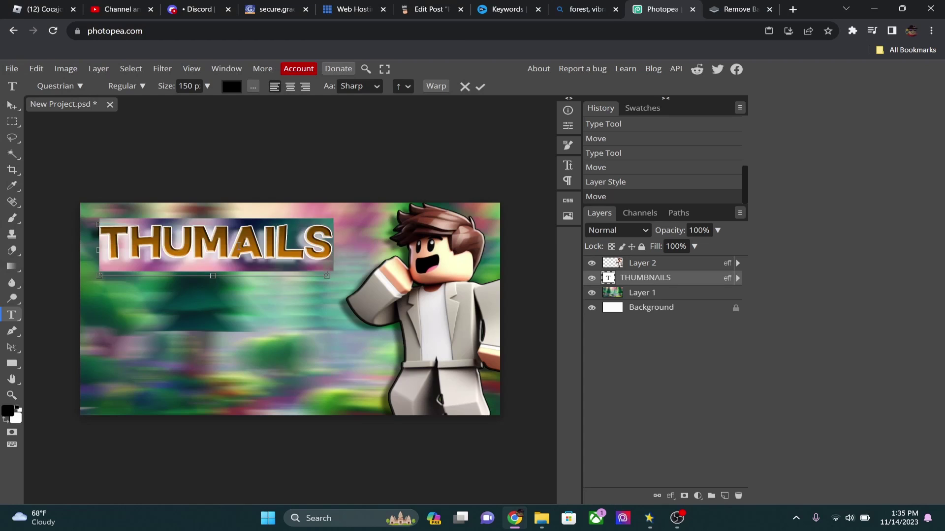
{"action": "key", "text": "BackSpace"}
{"action": "type", "text": "THUMBNAILS"}
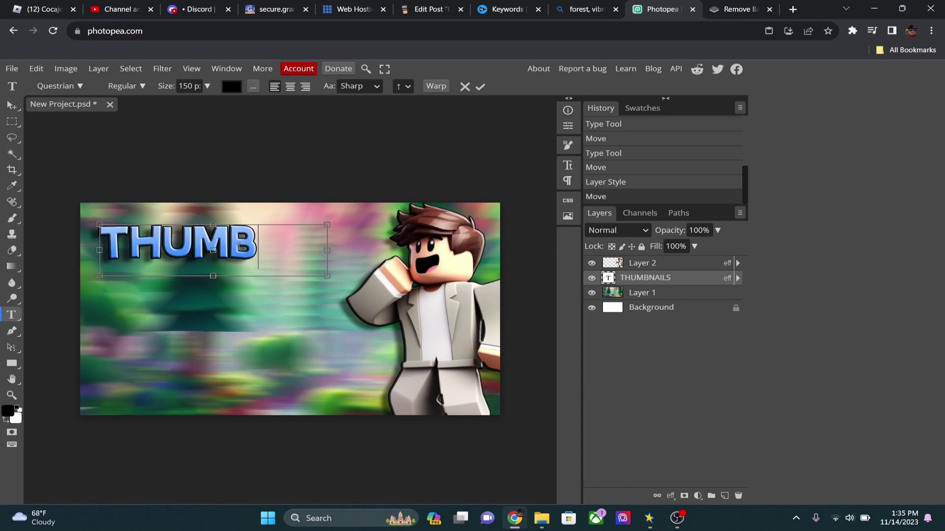
{"action": "key", "text": "ctrl+t"}
{"action": "left_click_drag", "start_coordinate": [239, 247], "coordinate": [300, 230]}
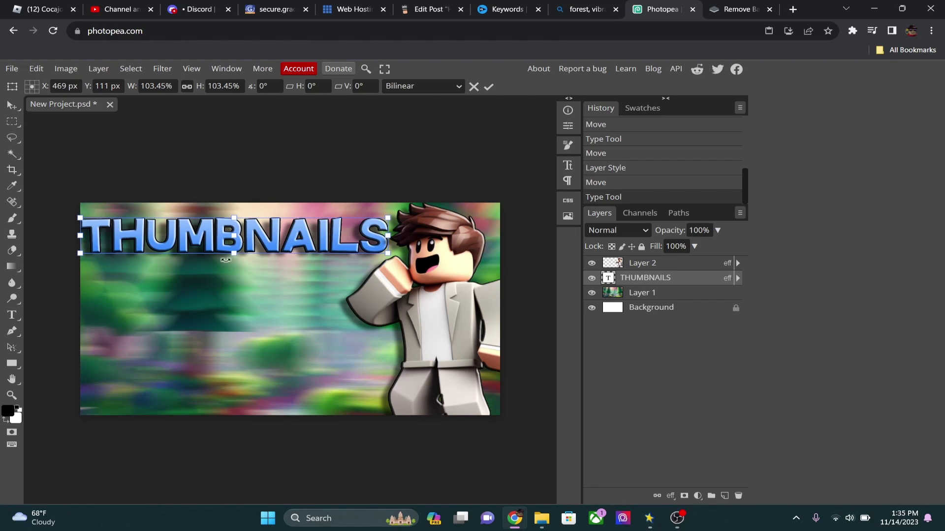
Search Google Images for 'youtube icon' and copy the red YouTube logo image
{"action": "left_click", "coordinate": [792, 9]}
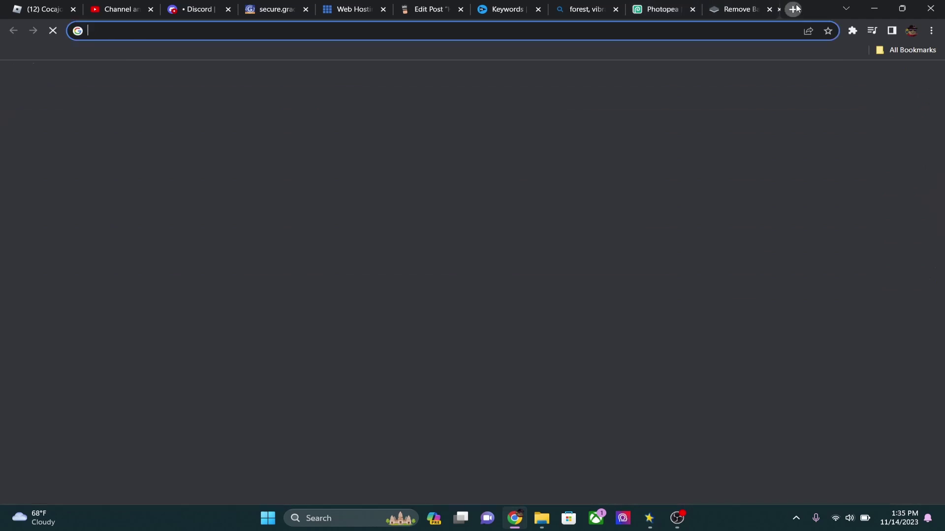
{"action": "type", "text": "youtube icon"}
{"action": "key", "text": "Return"}
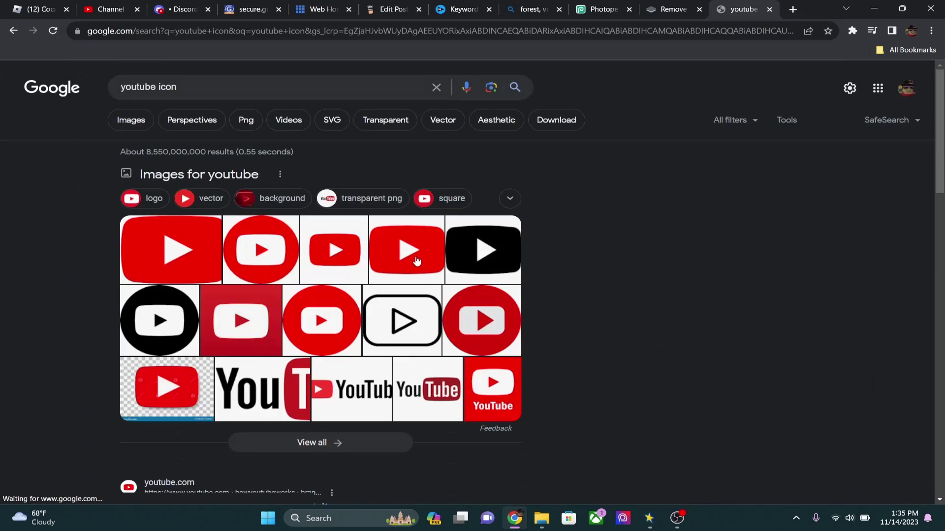
{"action": "left_click", "coordinate": [407, 250]}
{"action": "right_click", "coordinate": [761, 307]}
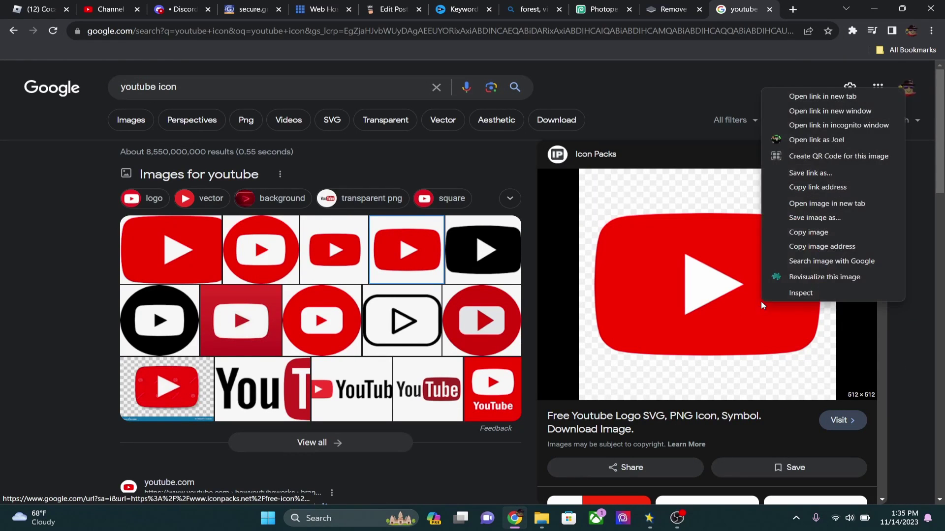
{"action": "left_click", "coordinate": [813, 235]}
{"action": "left_click", "coordinate": [616, 5]}
Paste the YouTube logo below the title and give it bevel, contour, dark stroke and drop shadow
{"action": "key", "text": "ctrl+v"}
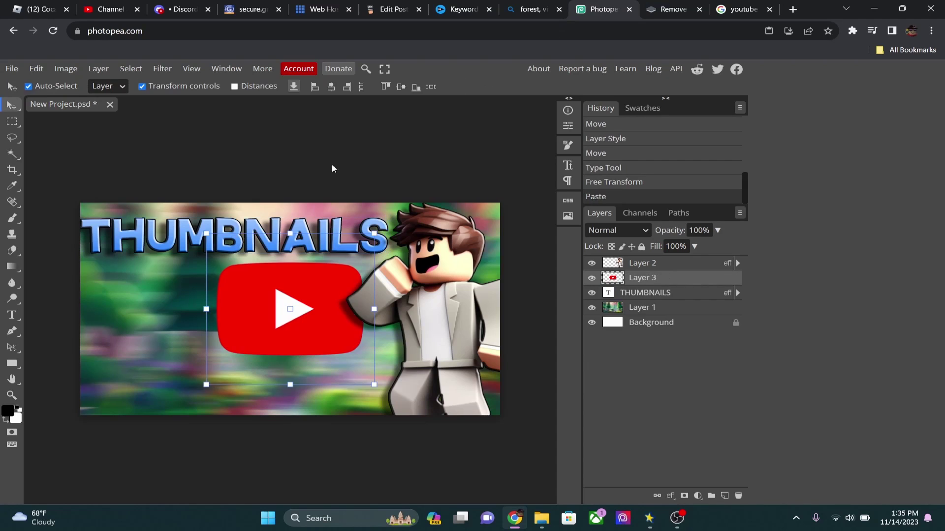
{"action": "left_click_drag", "start_coordinate": [318, 281], "coordinate": [265, 291]}
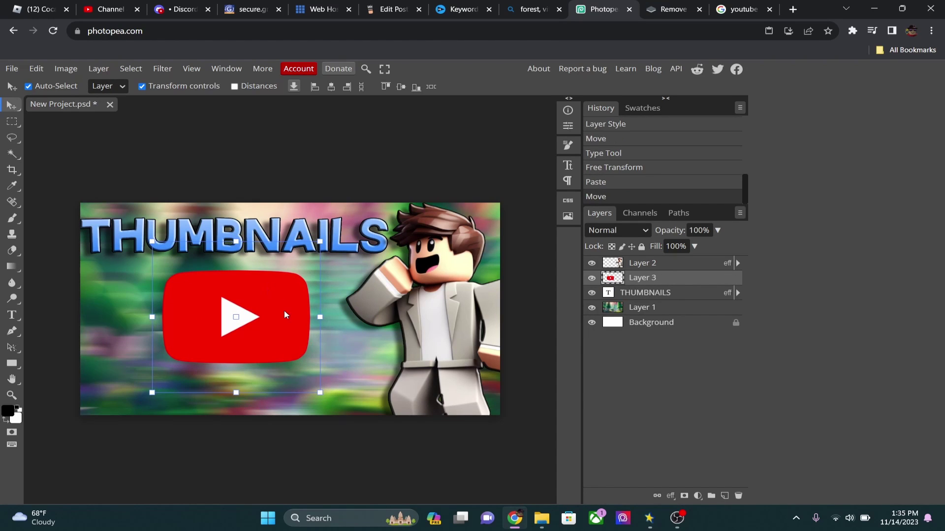
{"action": "right_click", "coordinate": [649, 284]}
{"action": "left_click", "coordinate": [579, 217]}
{"action": "left_click", "coordinate": [425, 150]}
{"action": "left_click", "coordinate": [432, 163]}
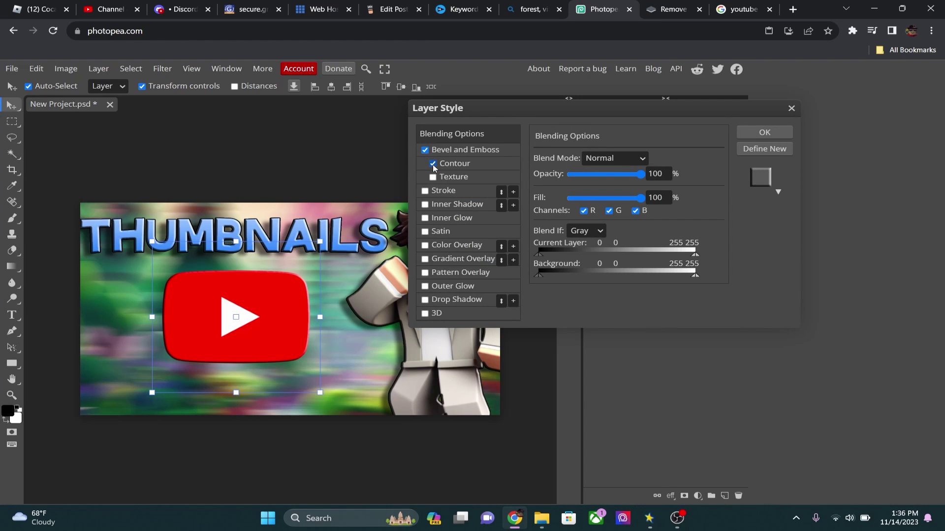
{"action": "left_click", "coordinate": [425, 192]}
{"action": "left_click", "coordinate": [425, 300]}
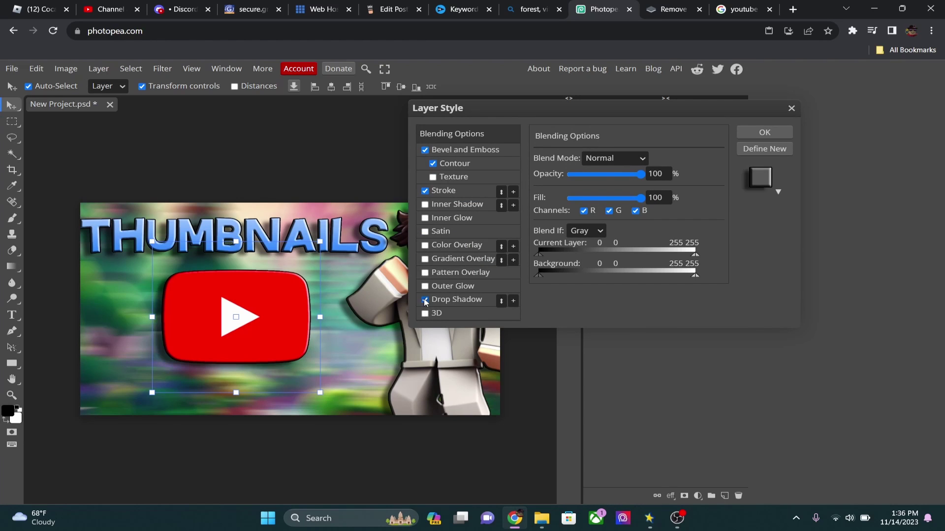
{"action": "left_click", "coordinate": [764, 133]}
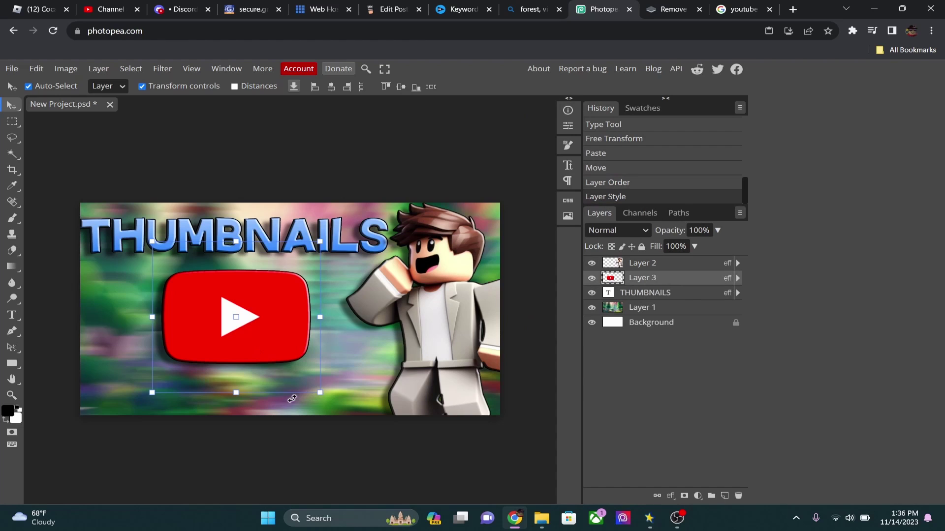
Enlarge the logo to about 117% and place it below THUMBNAILS, left of the character
{"action": "left_click_drag", "start_coordinate": [315, 396], "coordinate": [343, 423]}
{"action": "left_click_drag", "start_coordinate": [311, 338], "coordinate": [296, 328]}
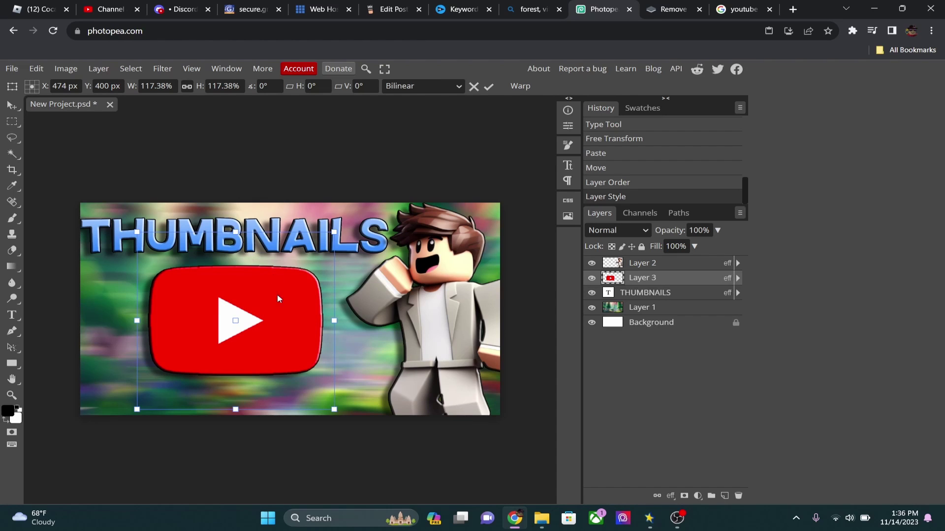
{"action": "left_click_drag", "start_coordinate": [278, 298], "coordinate": [282, 303]}
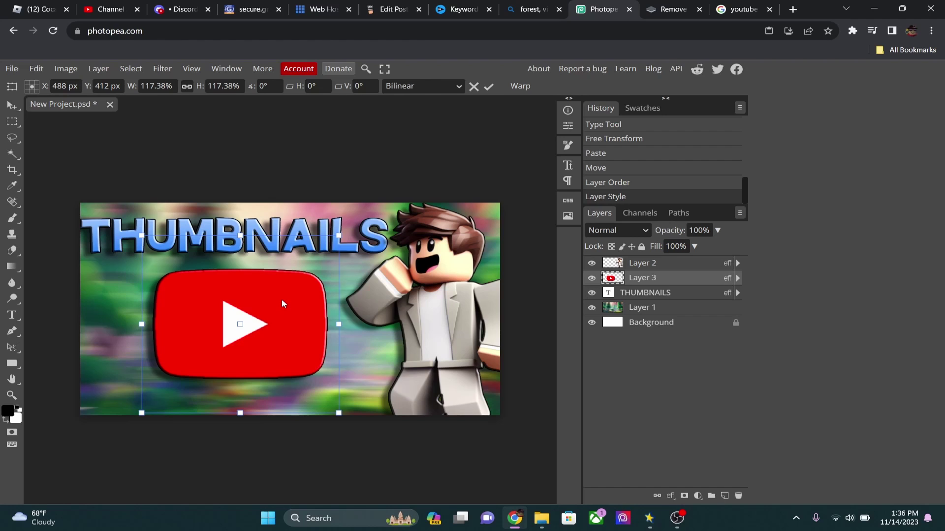
{"action": "left_click", "coordinate": [11, 105]}
{"action": "left_click", "coordinate": [214, 176]}
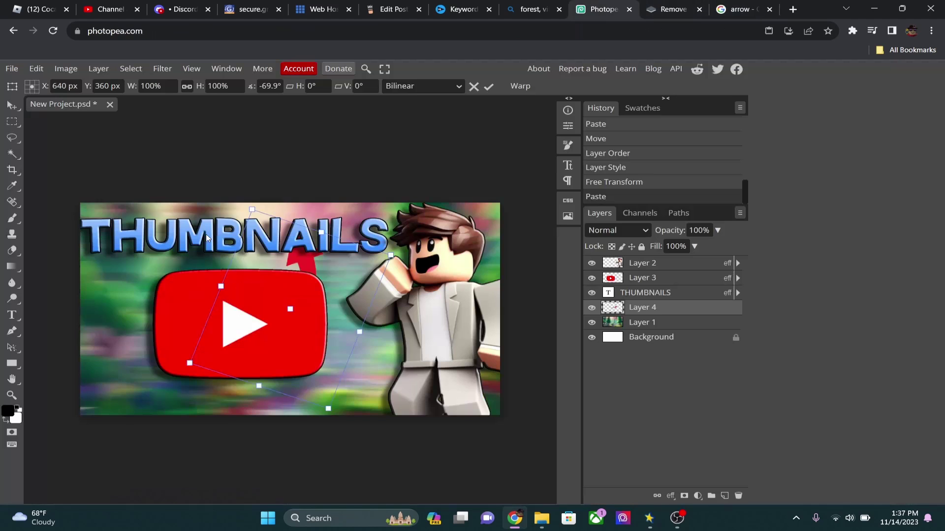
Position and rotate the pasted arrow toward the logo, with Layer 4 above Layer 3
{"action": "left_click_drag", "start_coordinate": [315, 308], "coordinate": [453, 316]}
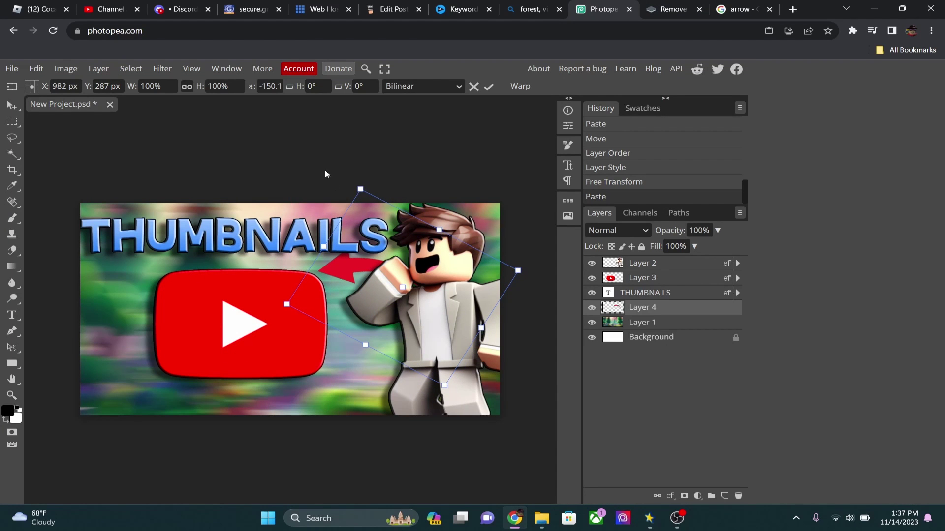
{"action": "left_click_drag", "start_coordinate": [331, 186], "coordinate": [320, 195]}
{"action": "left_click_drag", "start_coordinate": [643, 309], "coordinate": [642, 273]}
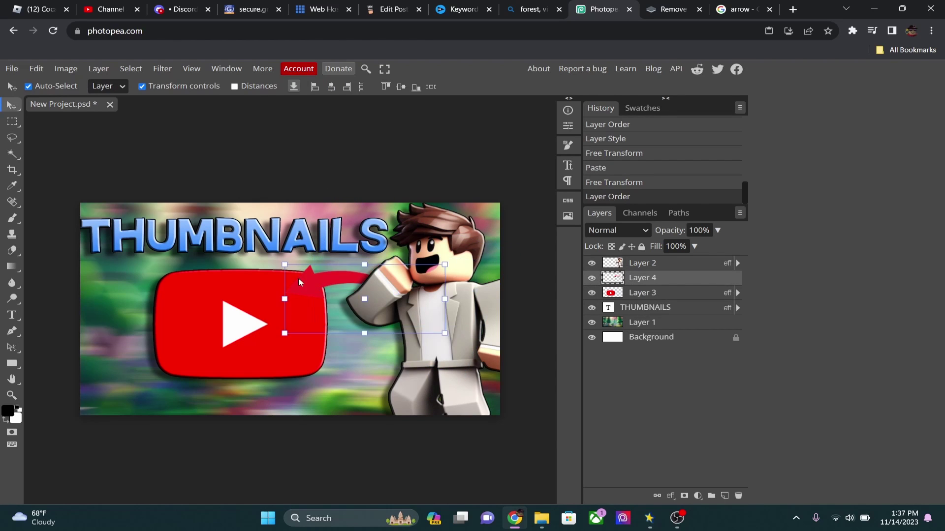
{"action": "left_click", "coordinate": [305, 276]}
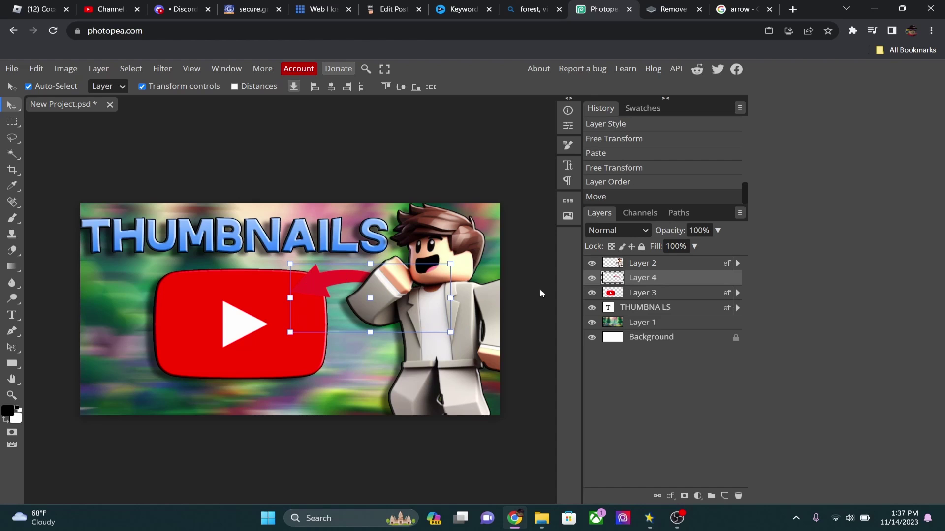
Give the arrow Bevel and Emboss, Contour, Stroke, Drop Shadow and Gradient Overlay styles
{"action": "right_click", "coordinate": [659, 279]}
{"action": "left_click", "coordinate": [581, 204]}
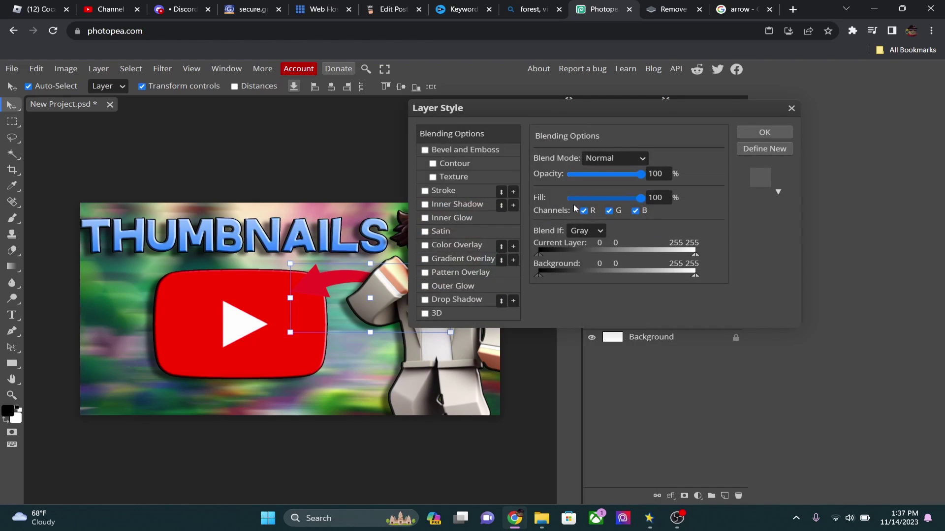
{"action": "left_click", "coordinate": [425, 150]}
{"action": "left_click", "coordinate": [433, 163]}
{"action": "left_click", "coordinate": [425, 190]}
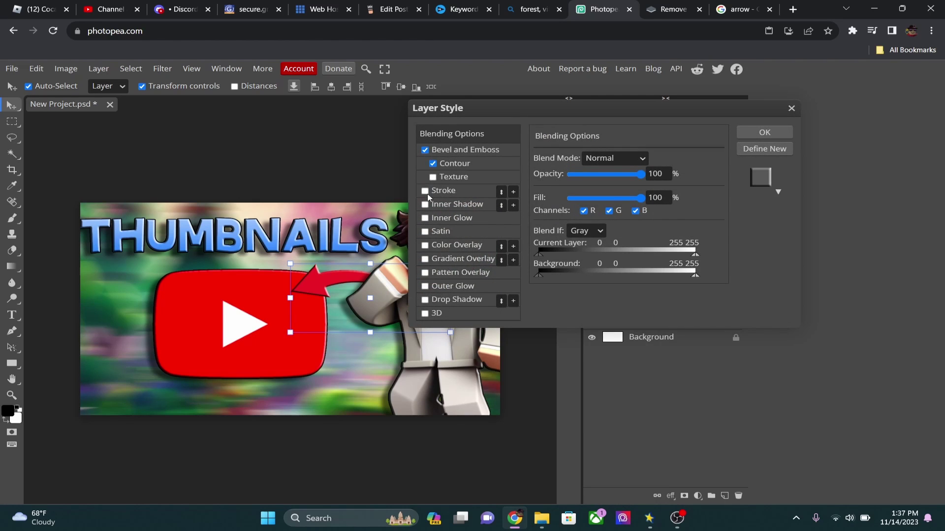
{"action": "left_click", "coordinate": [426, 300]}
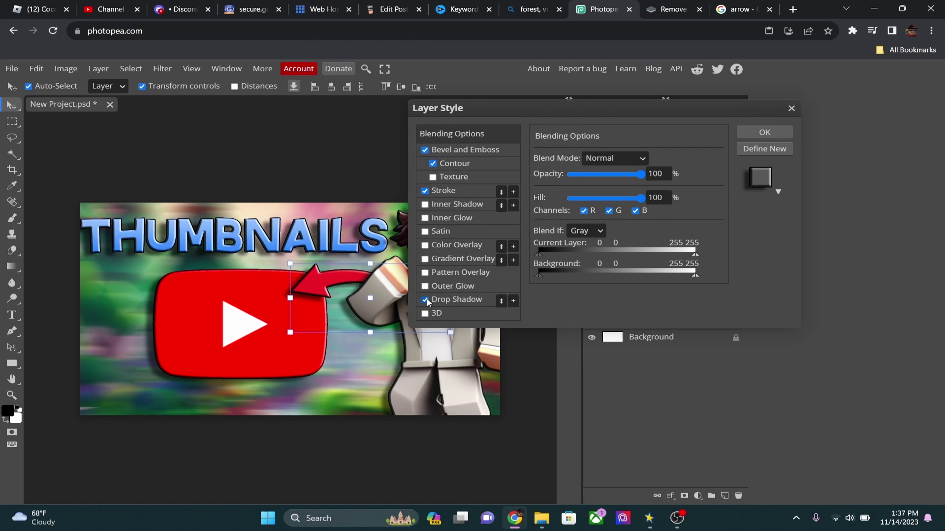
{"action": "left_click", "coordinate": [426, 259]}
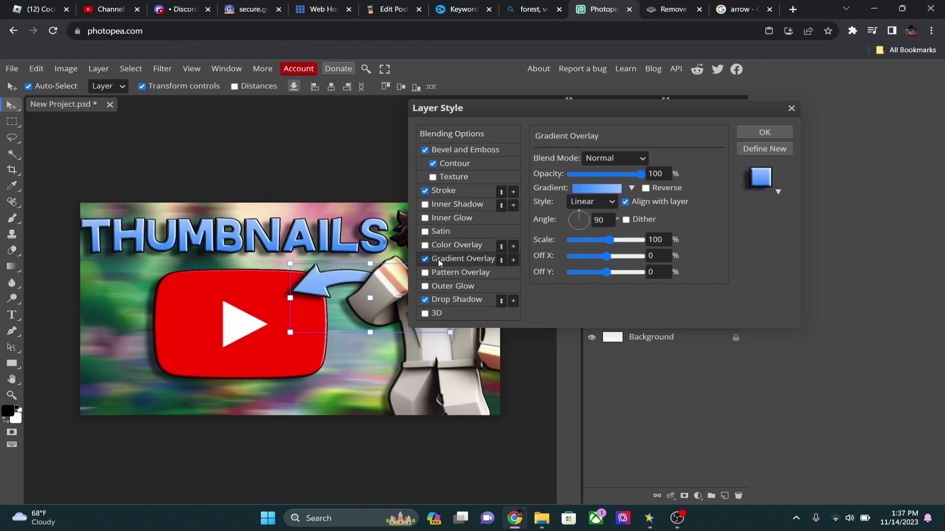
Set the arrow's gradient stops to green and yellow-green
{"action": "left_click", "coordinate": [596, 188]}
{"action": "left_click", "coordinate": [533, 220]}
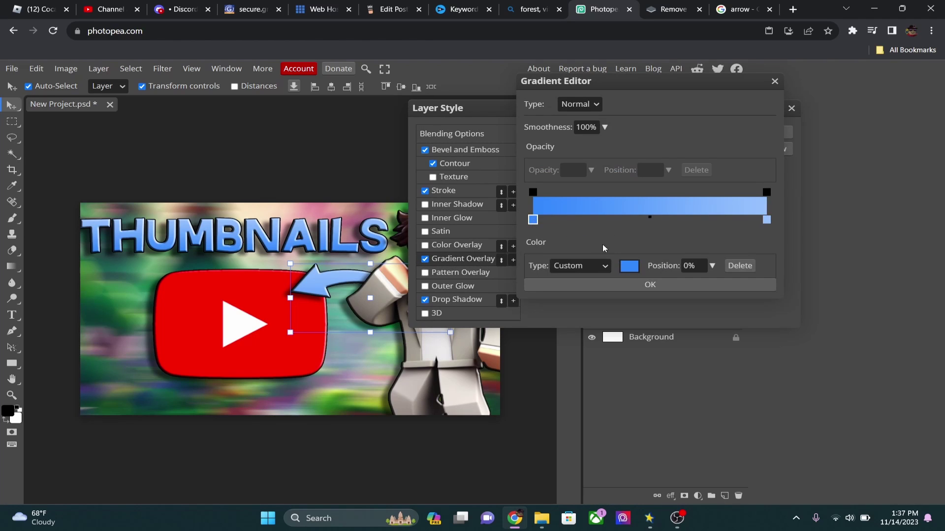
{"action": "left_click", "coordinate": [629, 266]}
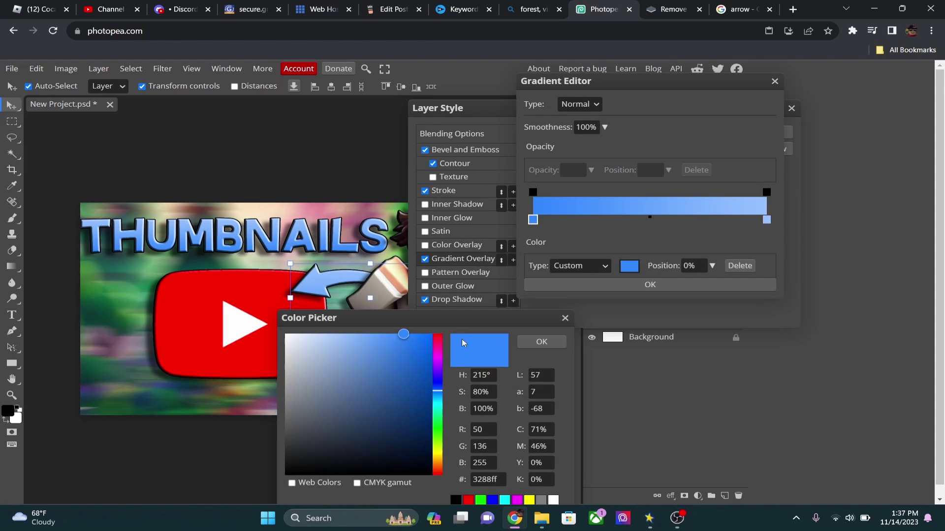
{"action": "left_click", "coordinate": [438, 422]}
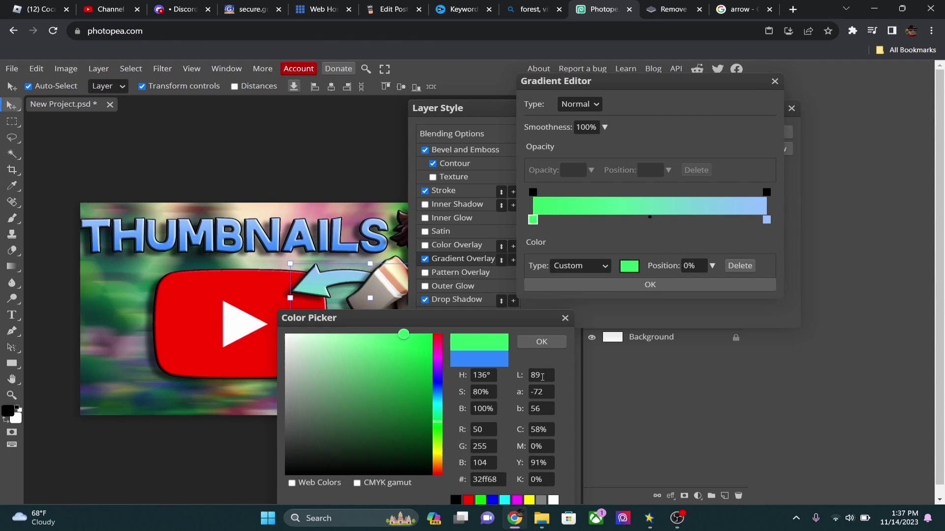
{"action": "left_click", "coordinate": [541, 342]}
{"action": "left_click", "coordinate": [766, 219]}
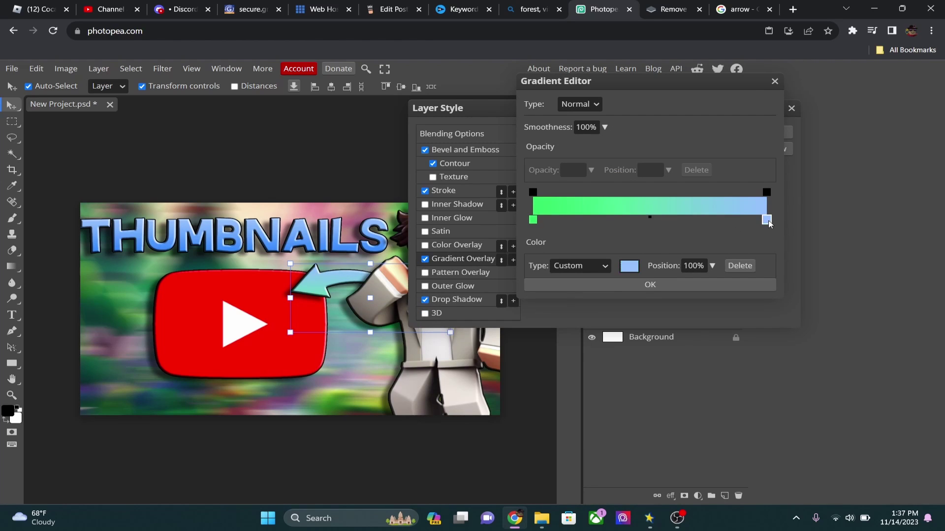
{"action": "left_click", "coordinate": [634, 266]}
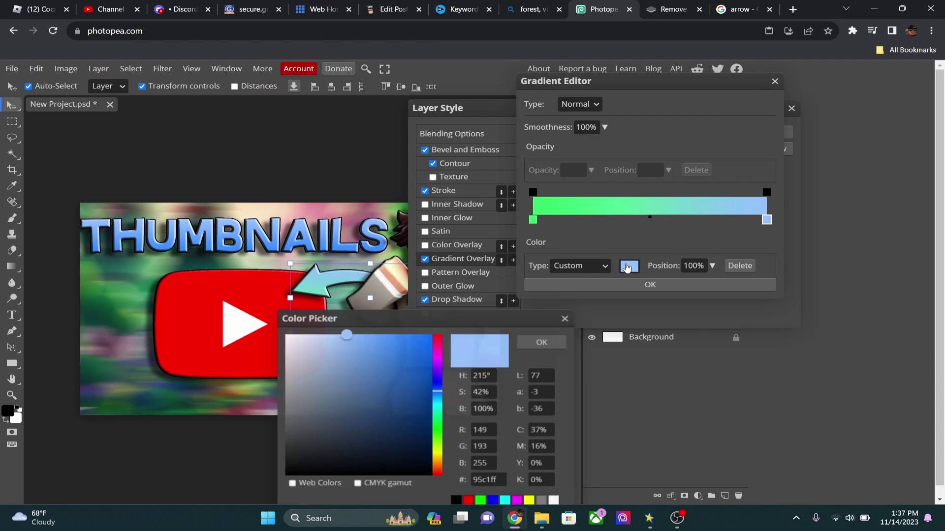
{"action": "left_click", "coordinate": [436, 413]}
{"action": "left_click", "coordinate": [440, 426]}
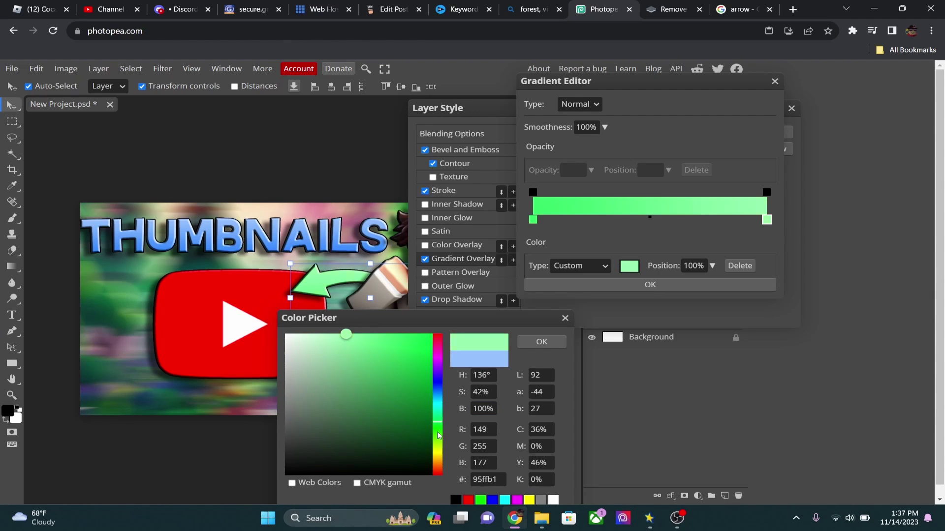
{"action": "left_click", "coordinate": [439, 431]}
{"action": "key", "text": "Return"}
{"action": "key", "text": "Return"}
{"action": "key", "text": "Return"}
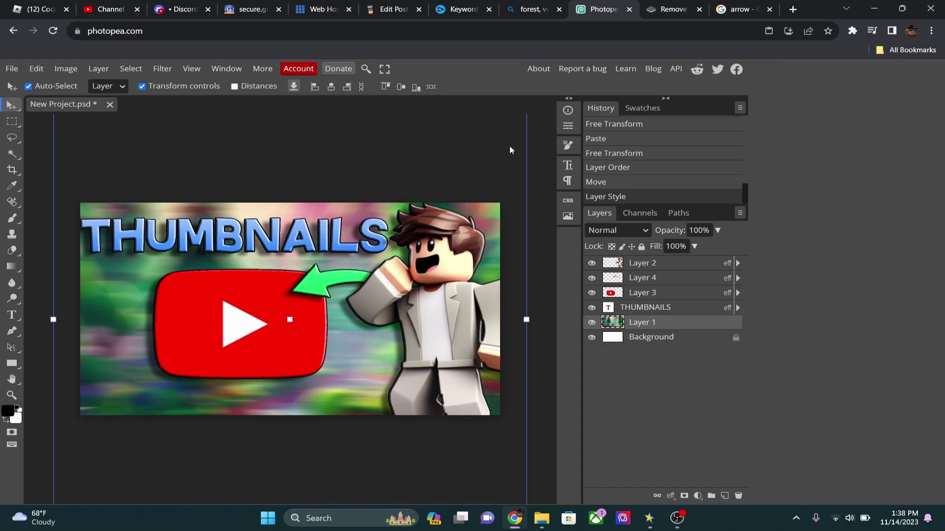